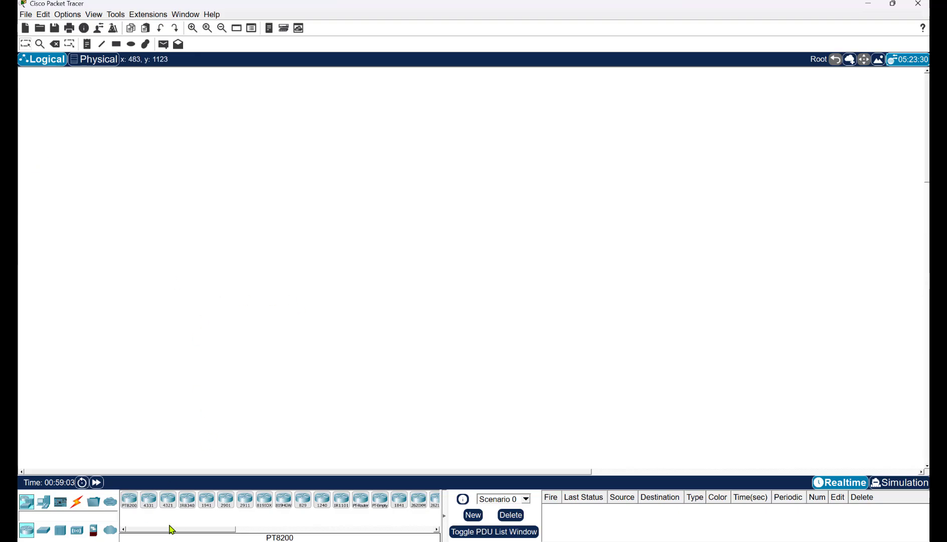
# Place a 1941 router, a PC below it and a 2960 switch between the two in the workspace
pyautogui.moveTo(207, 501); pyautogui.dragTo(243, 191)
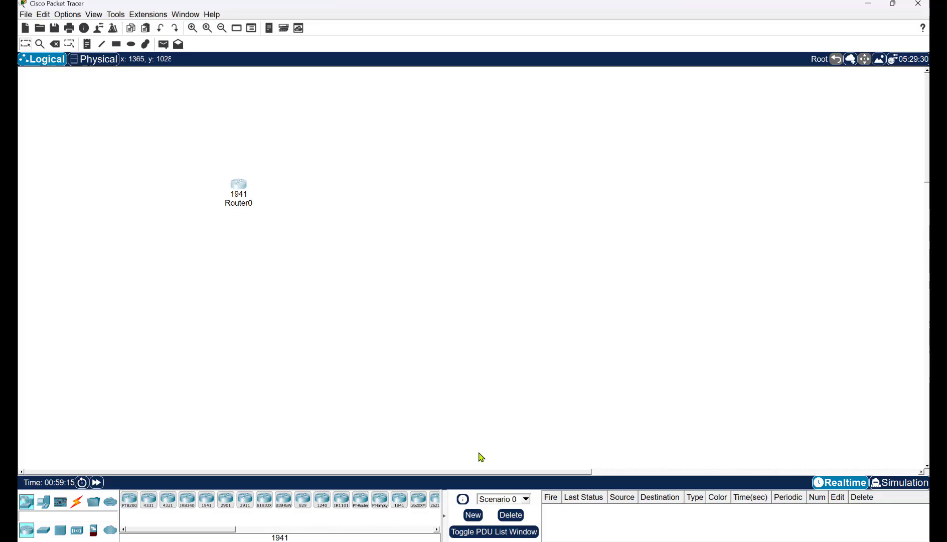
pyautogui.click(44, 502)
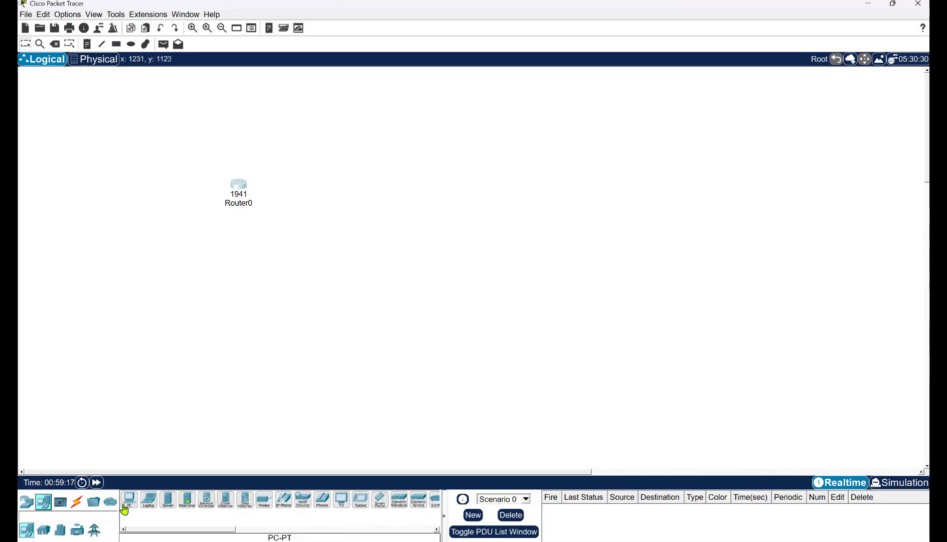
pyautogui.moveTo(129, 500); pyautogui.dragTo(236, 379)
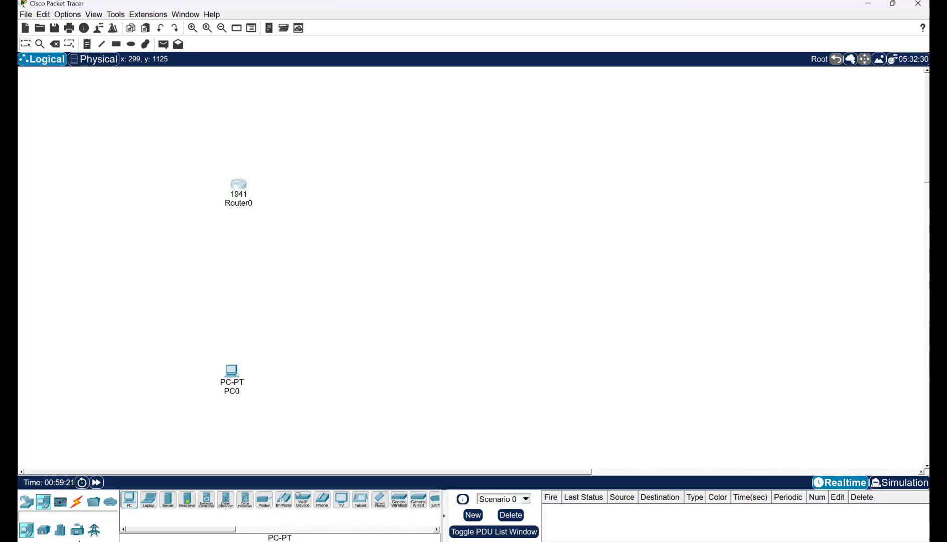
pyautogui.click(26, 503)
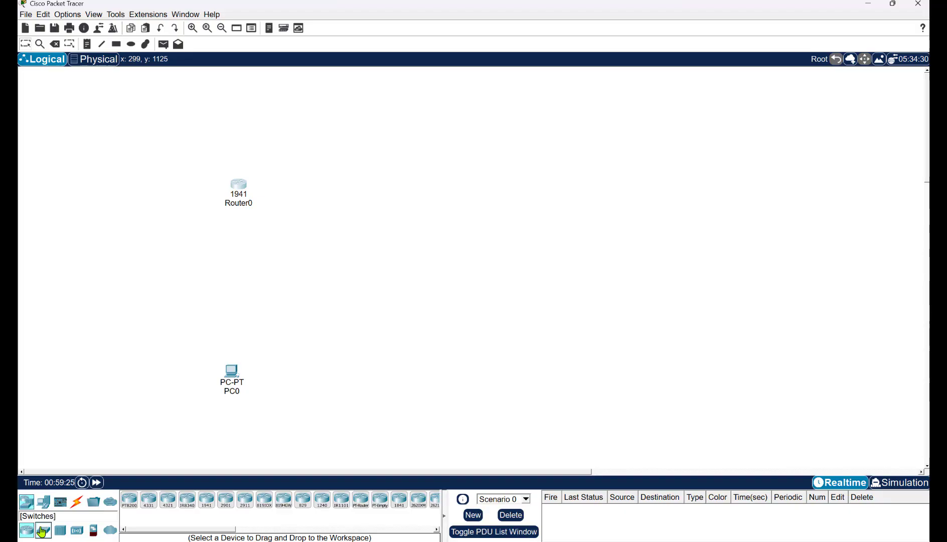
pyautogui.click(42, 531)
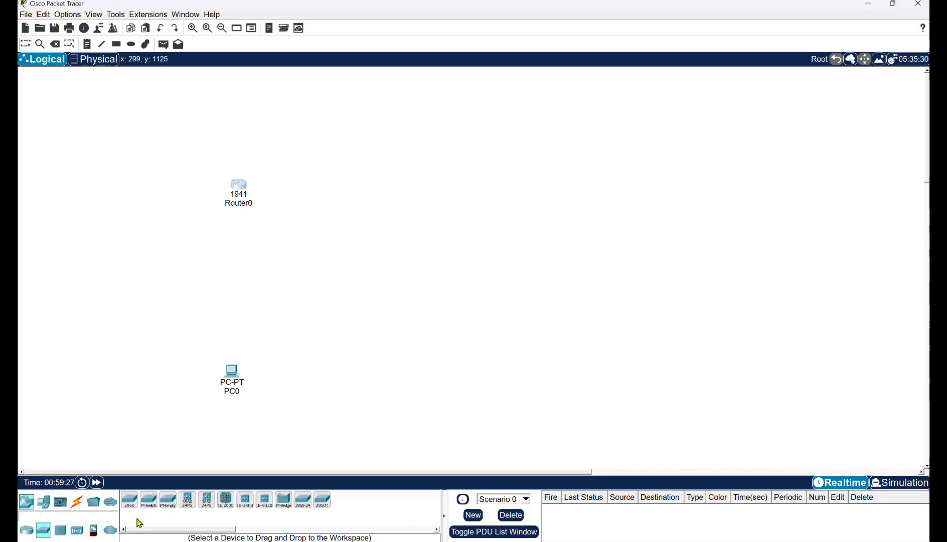
pyautogui.moveTo(129, 500); pyautogui.dragTo(217, 284)
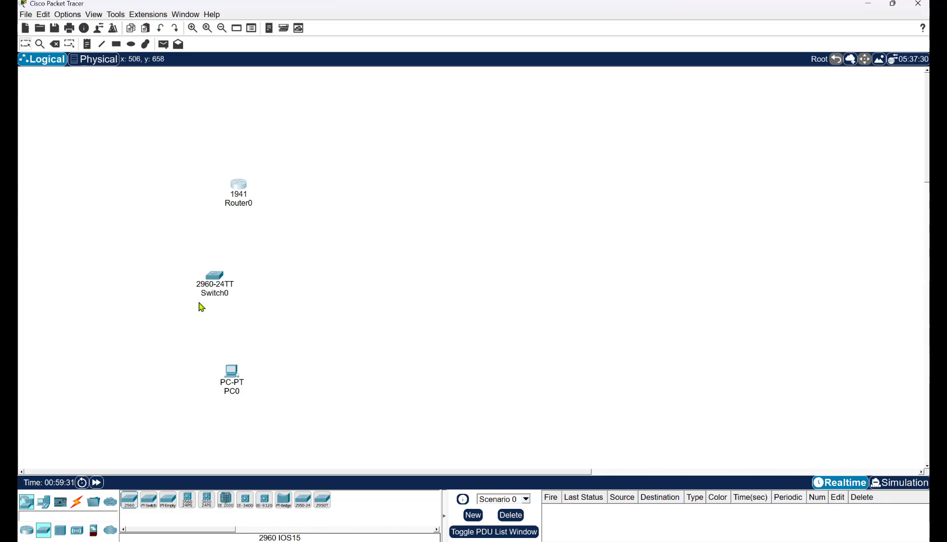
# Rearrange the devices in a zigzag, moving PC0 and Router0 rightward and Switch0 slightly down and leftward
pyautogui.moveTo(232, 373); pyautogui.dragTo(311, 380)
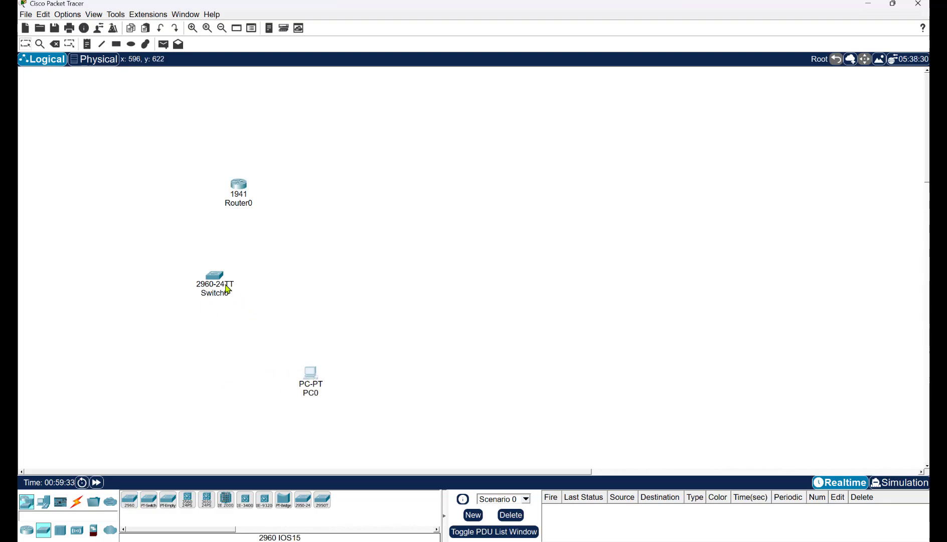
pyautogui.moveTo(221, 281); pyautogui.dragTo(192, 298)
pyautogui.moveTo(248, 190); pyautogui.dragTo(311, 199)
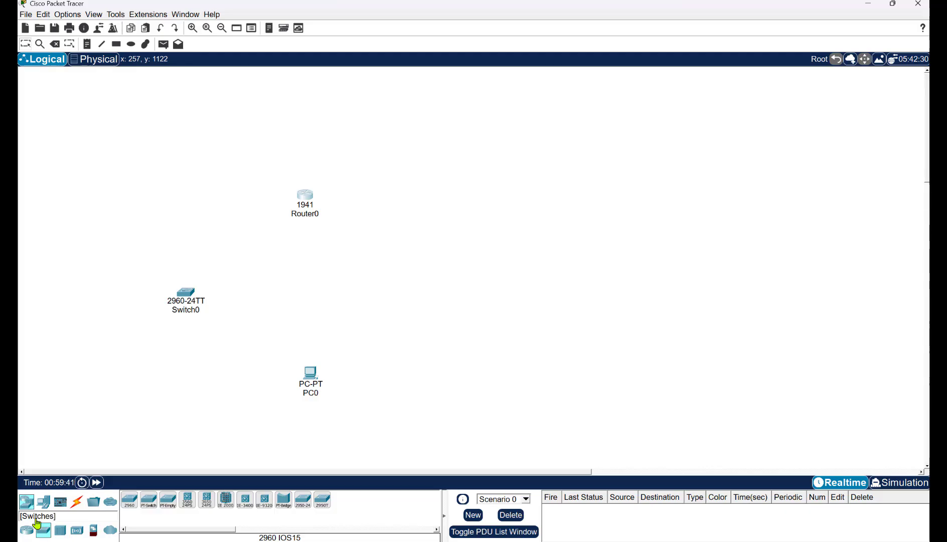
# Add a Server-PT end device above Router0, offset to its left
pyautogui.click(43, 504)
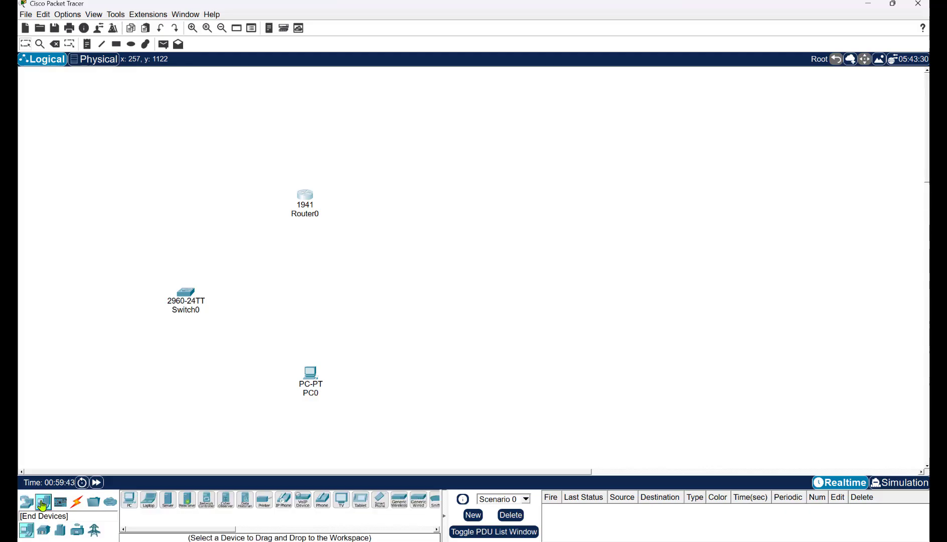
pyautogui.click(171, 507)
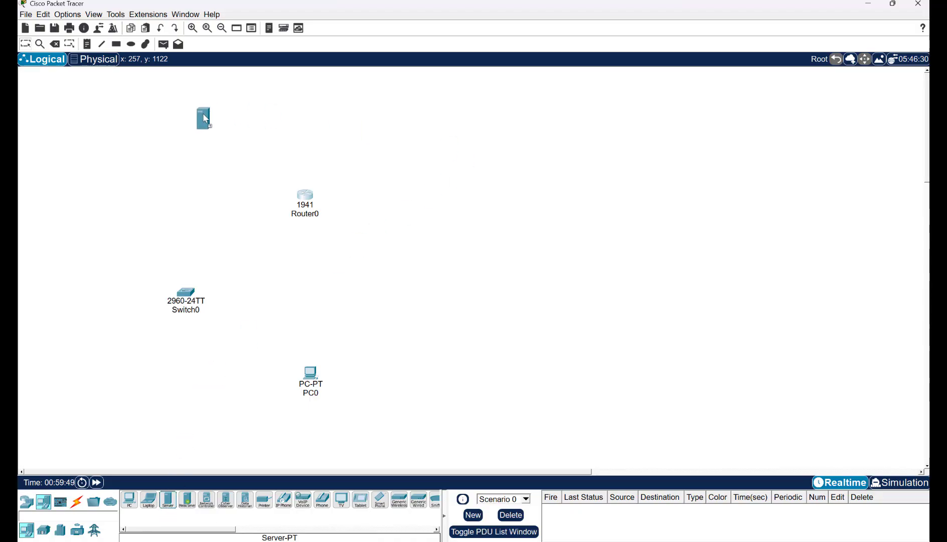
pyautogui.click(206, 119)
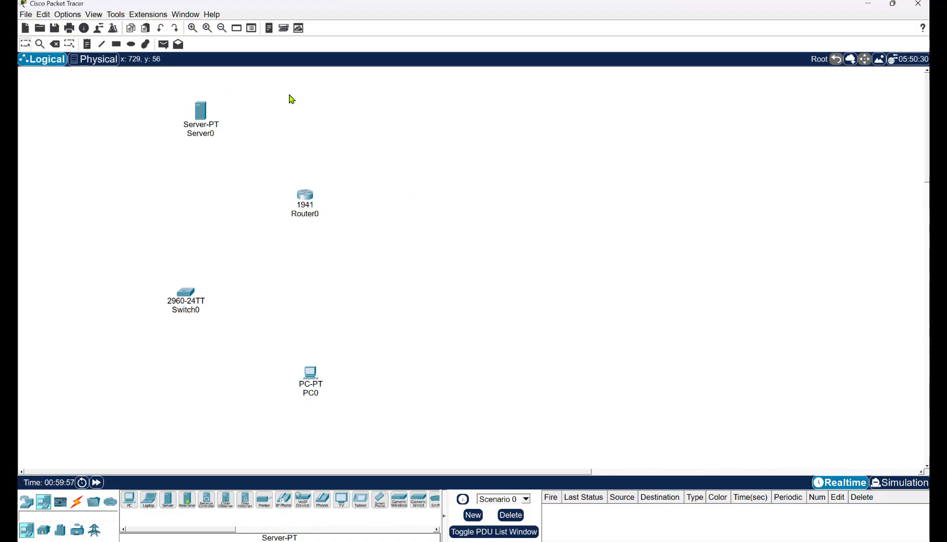
# Connect PC0 to Switch0 using the automatically chosen connection type
pyautogui.moveTo(202, 112)
pyautogui.moveTo(307, 202)
pyautogui.moveTo(184, 296)
pyautogui.moveTo(314, 383)
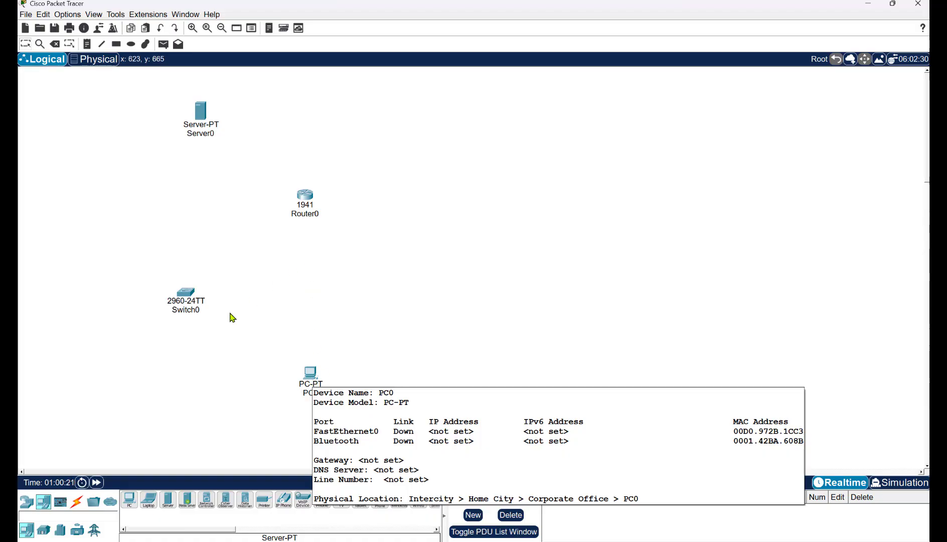
pyautogui.click(76, 504)
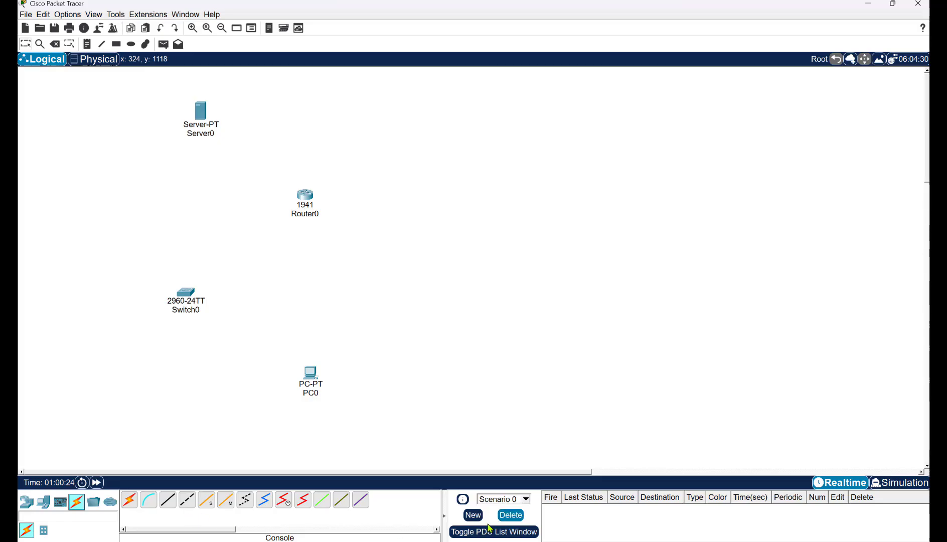
pyautogui.click(130, 503)
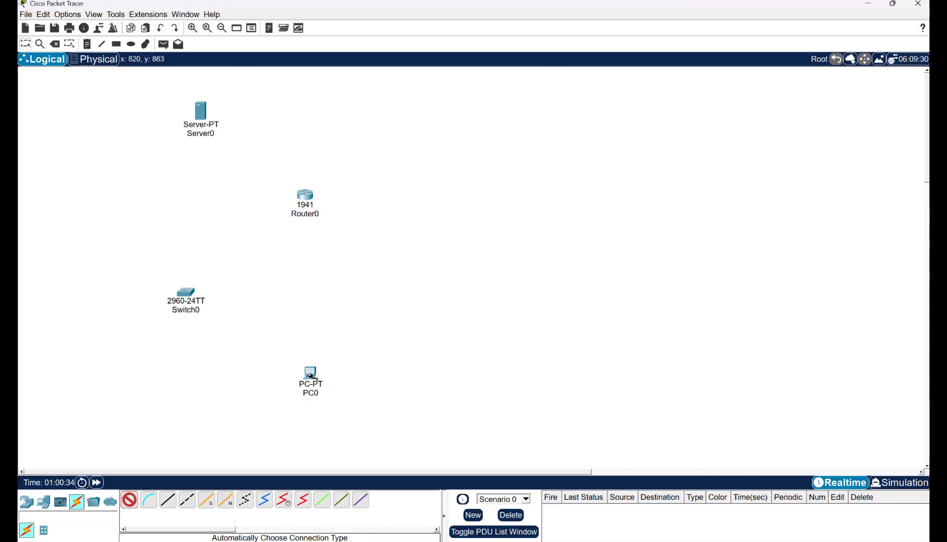
pyautogui.click(311, 376)
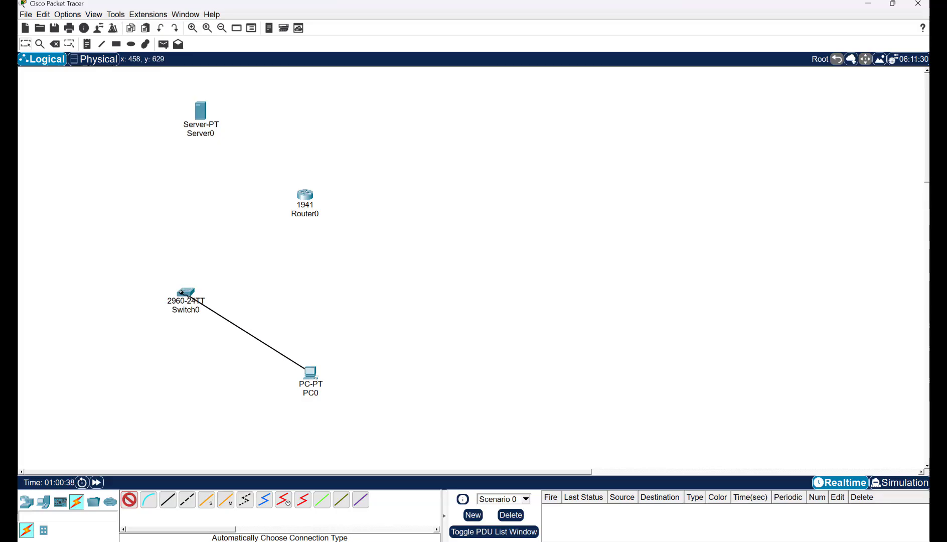
pyautogui.click(184, 293)
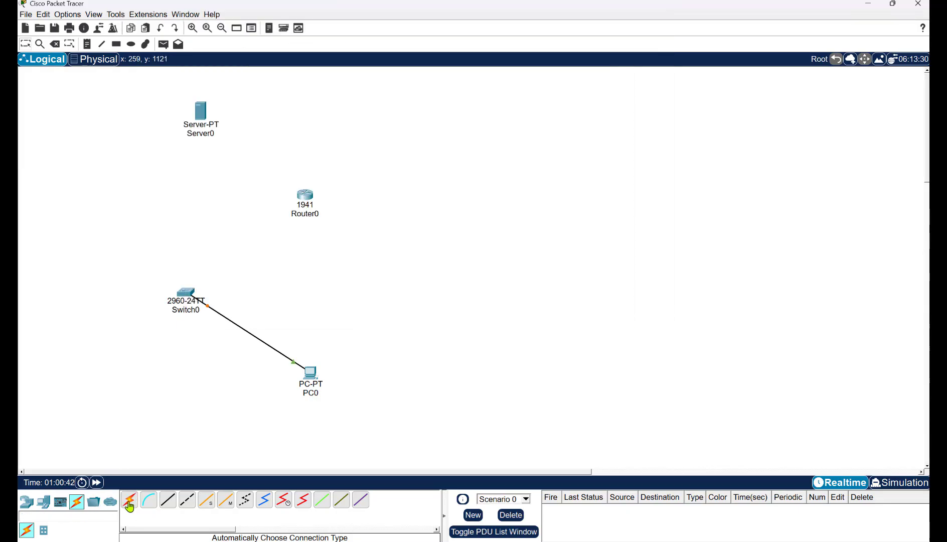
# Connect Switch0 to Router0 using the automatically chosen connection type
pyautogui.click(129, 502)
pyautogui.click(189, 291)
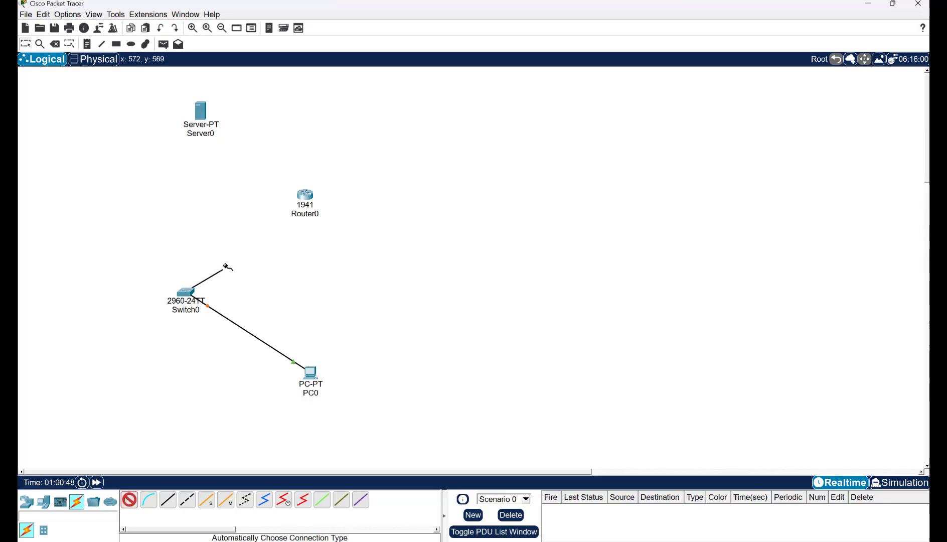
pyautogui.click(306, 196)
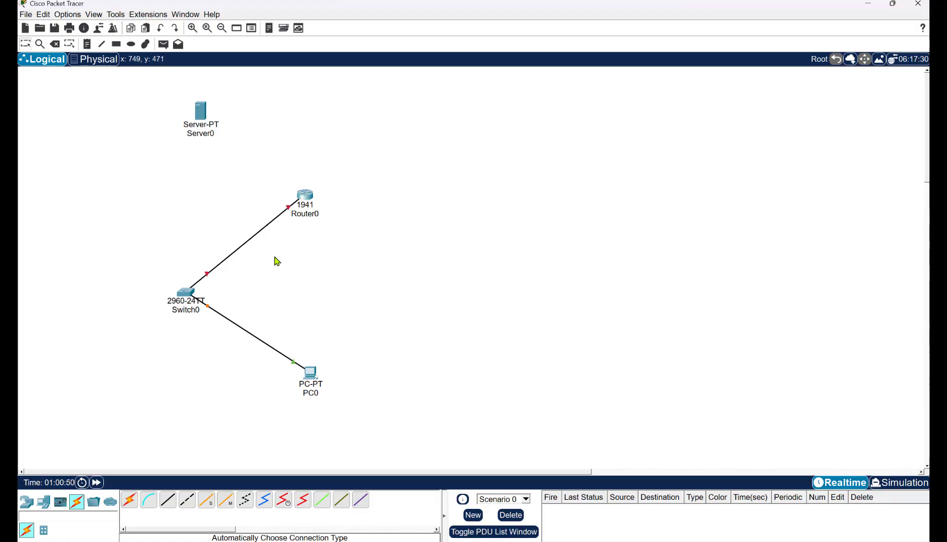
# Connect Router0 to Server0 using the automatically chosen connection type and fast-forward the simulation time
pyautogui.click(129, 500)
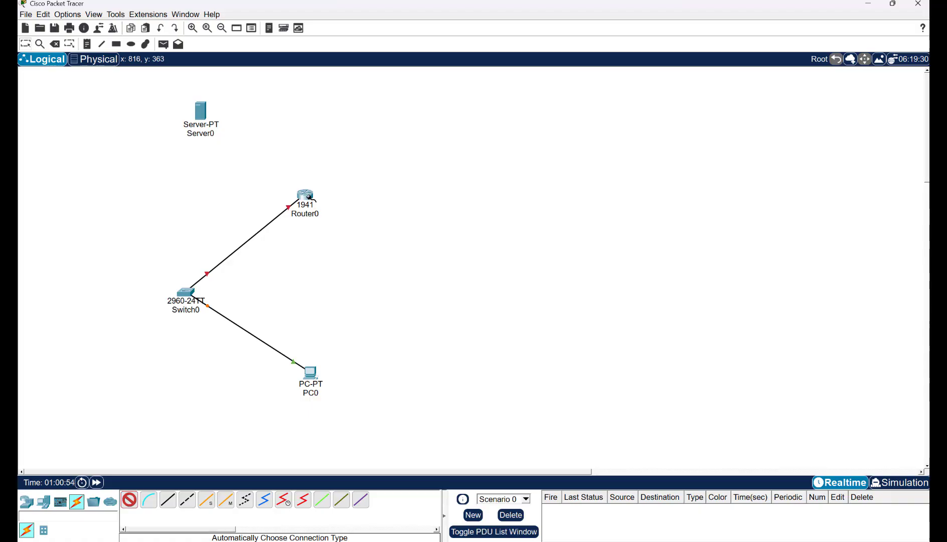
pyautogui.click(306, 194)
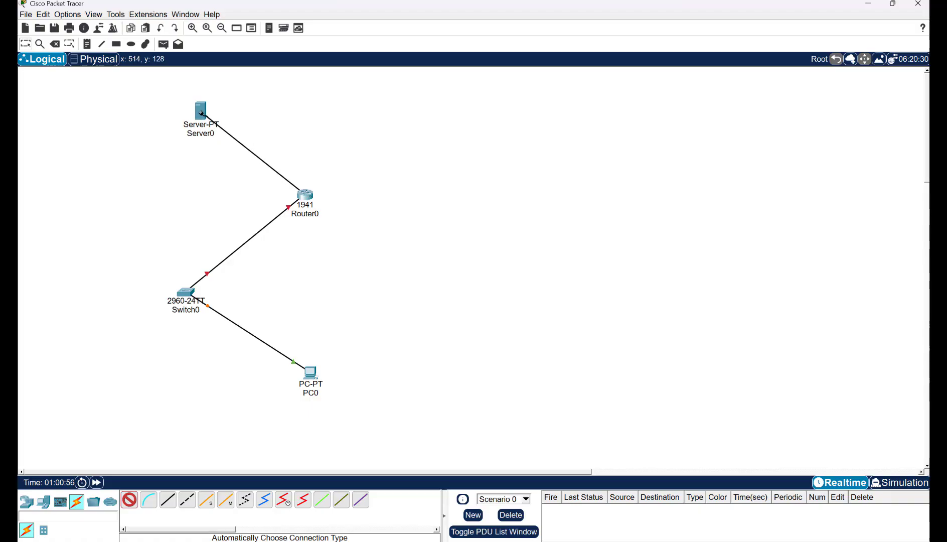
pyautogui.click(201, 113)
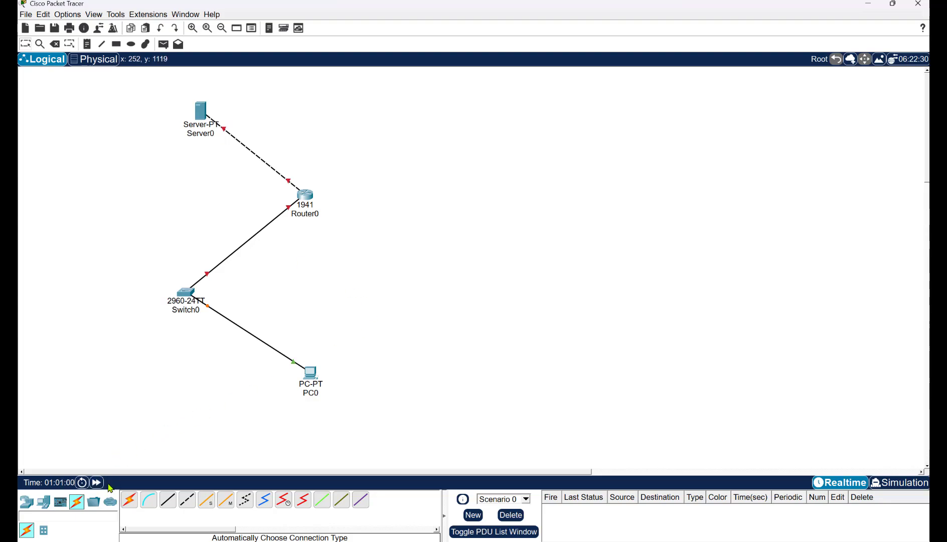
pyautogui.click(97, 482)
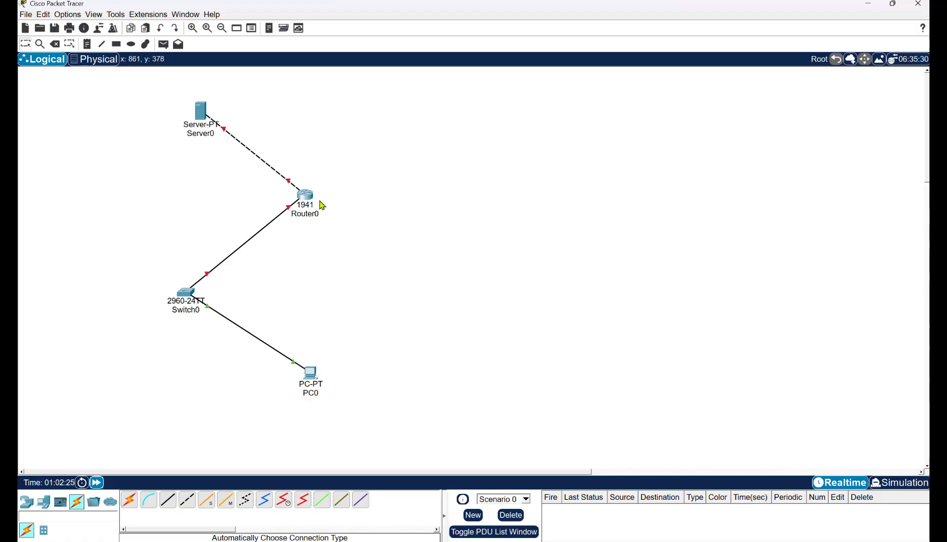
# Open Router0's command line interface and decline the initial configuration dialog with "n" to reach the Router prompt
pyautogui.moveTo(308, 201)
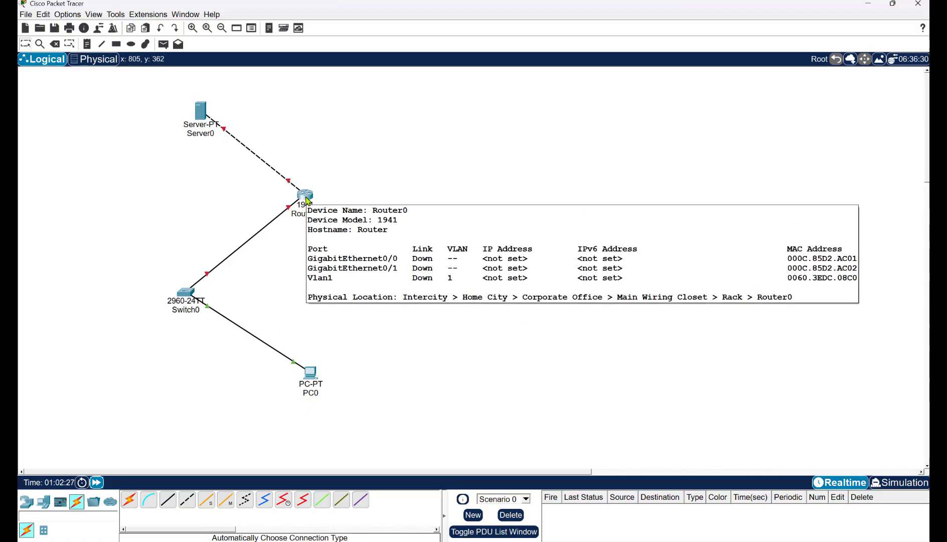
pyautogui.click(308, 201)
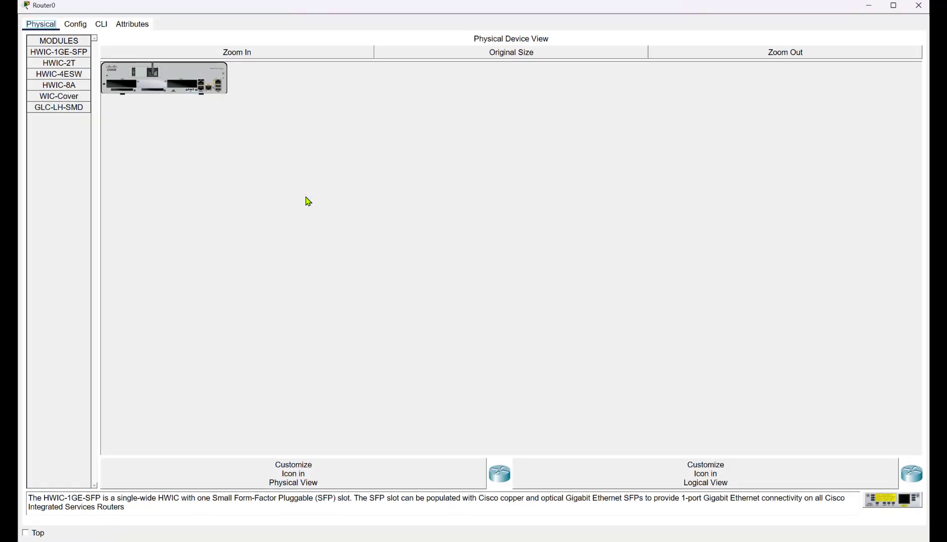
pyautogui.click(102, 24)
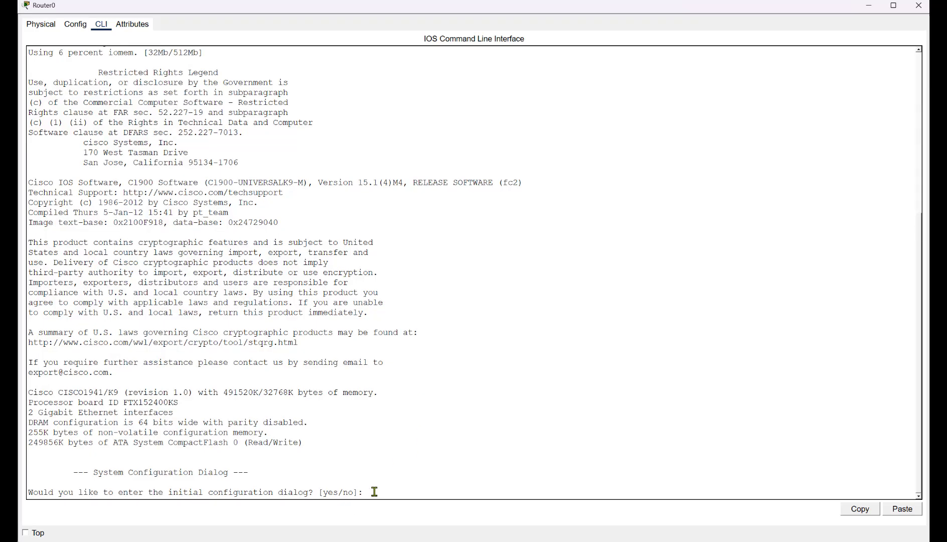
pyautogui.write('n')
pyautogui.press('Return')
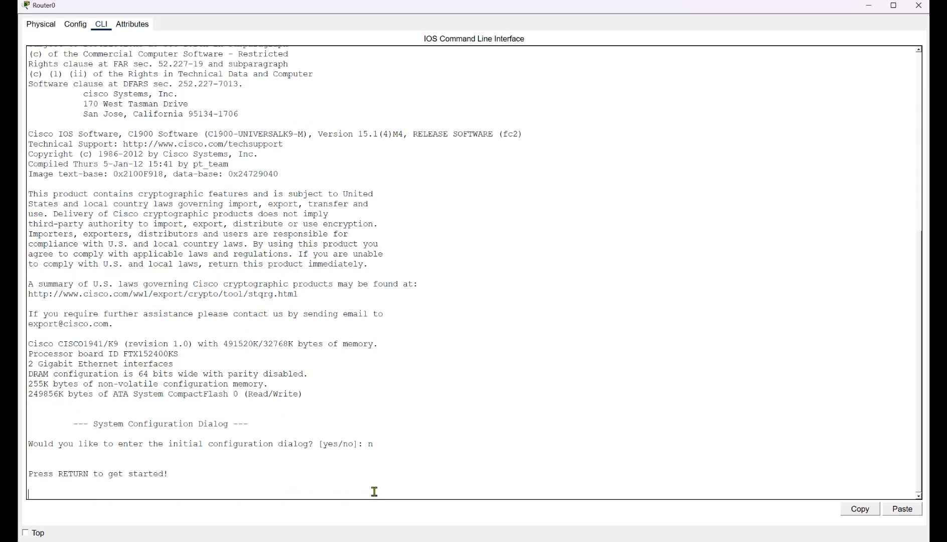
pyautogui.press('Return')
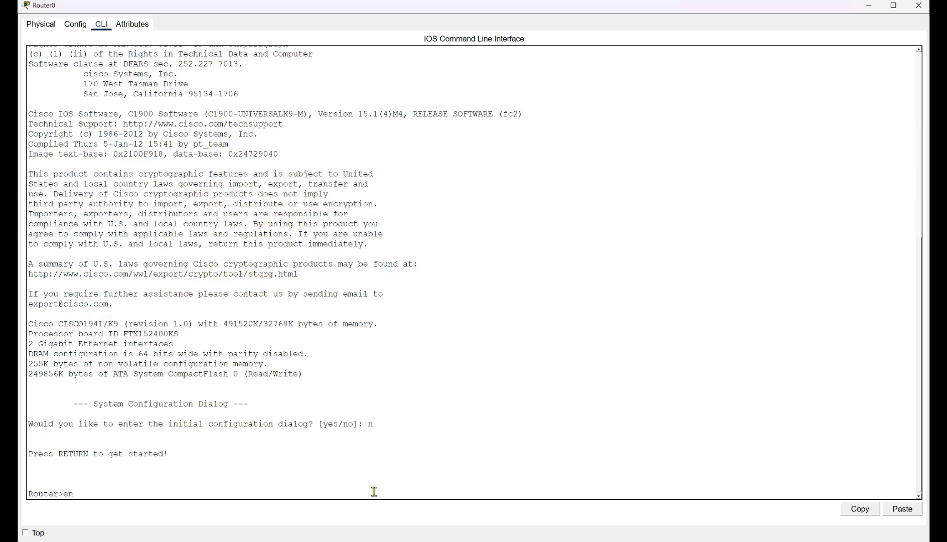
# Enter privileged mode with "en", global configuration with "conf t", and interface configuration with "inter g0/0"
pyautogui.write('en')
pyautogui.press('Return')
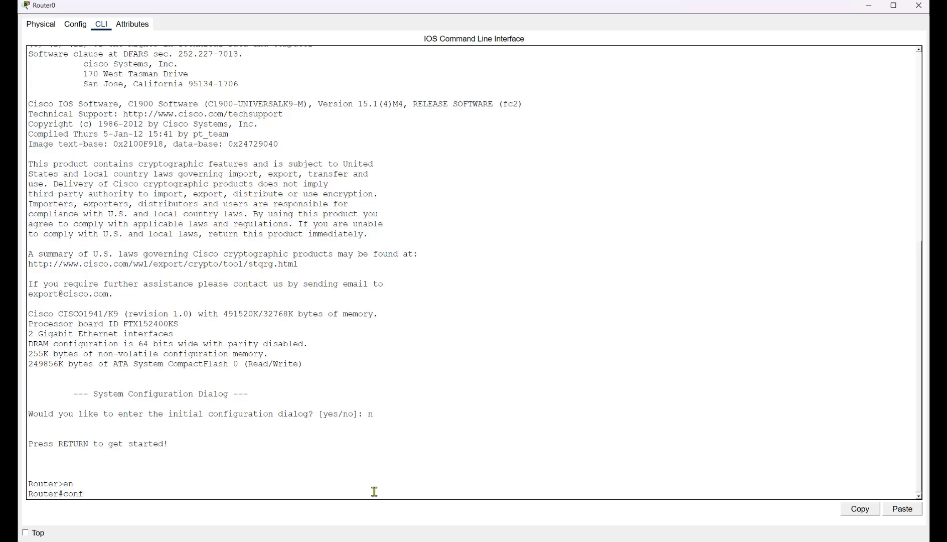
pyautogui.press('Return')
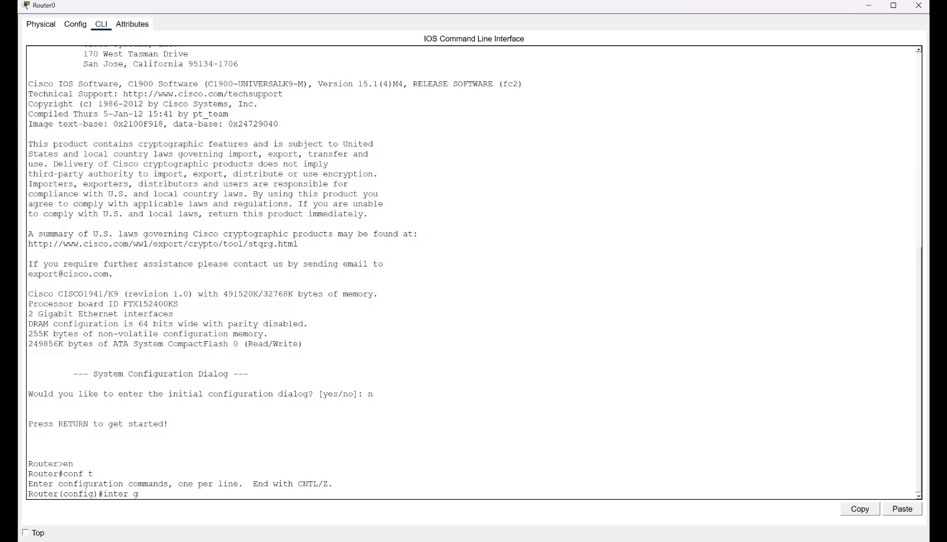
pyautogui.write('0/0')
pyautogui.press('Return')
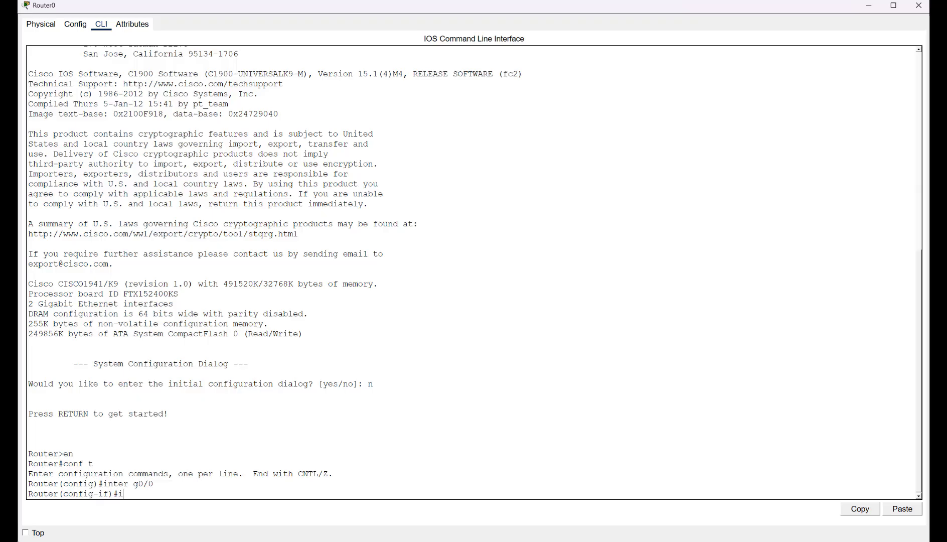
# Assign interface g0/0 the address 192.168.1.1 with mask 255.255.255.0 and enable it with "no shut"
pyautogui.write('ip add 192.168.1.1 255.255.2')
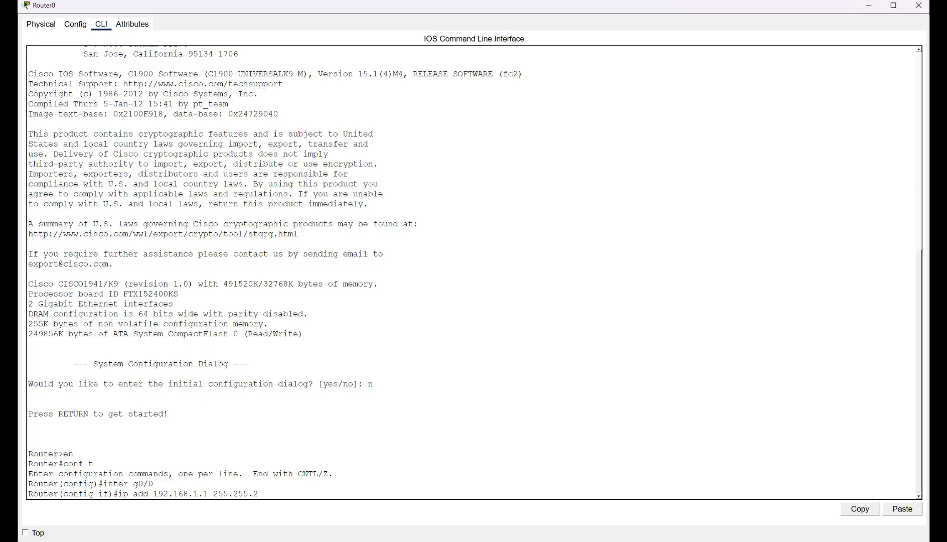
pyautogui.write('55.0')
pyautogui.press('Return')
pyautogui.write('nfig-if)#n')
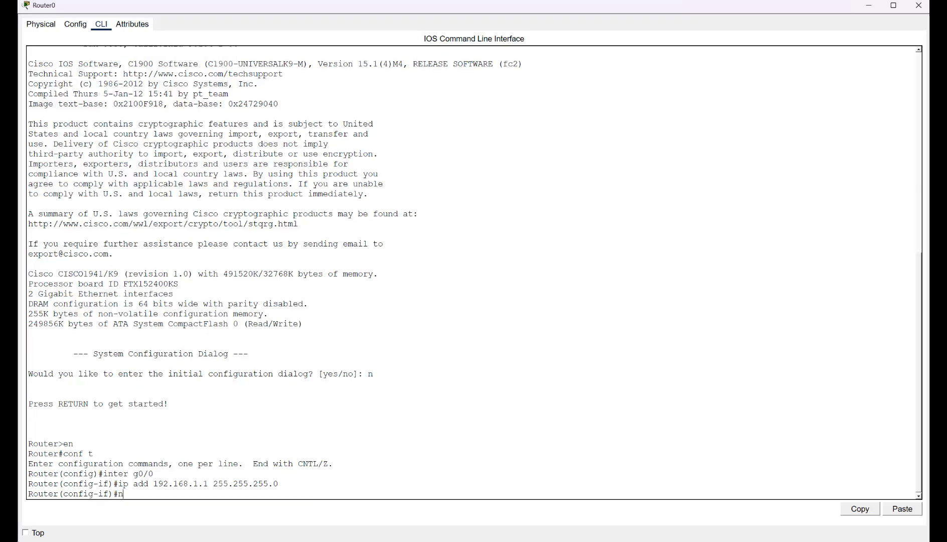
pyautogui.write('o shut')
pyautogui.press('Return')
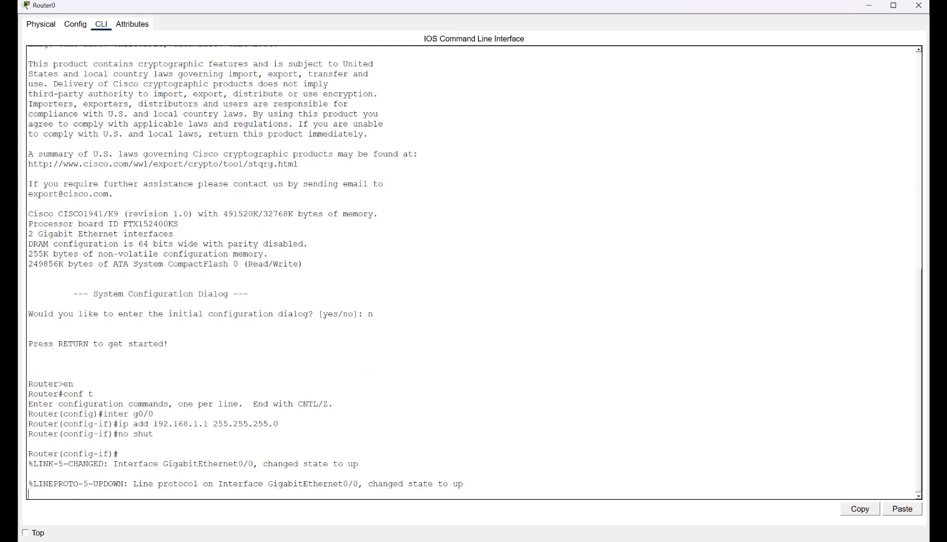
# Switch to configuring the router's second Gigabit interface with "inter g0/1"
pyautogui.scroll(1, 368, 311)
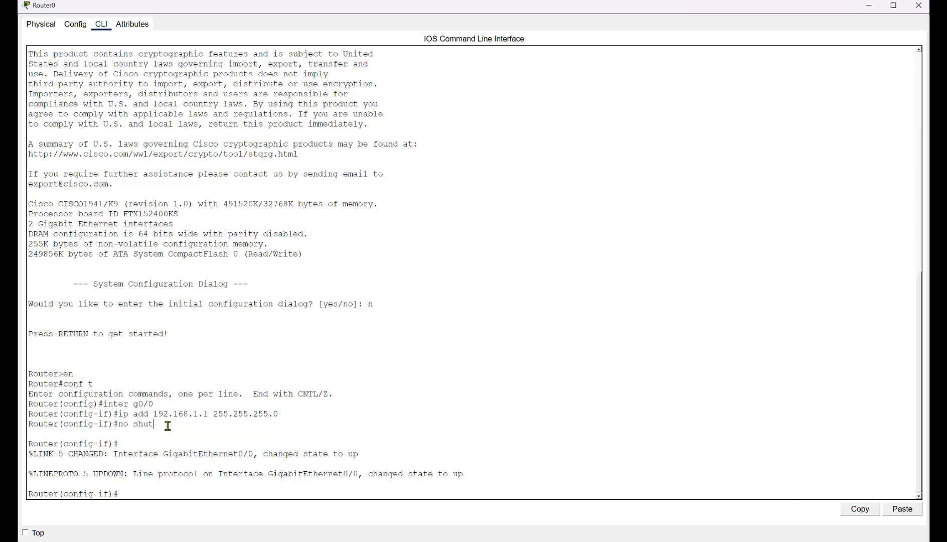
pyautogui.moveTo(166, 424); pyautogui.dragTo(92, 394)
pyautogui.click(131, 491)
pyautogui.write('in')
pyautogui.press('BackSpace')
pyautogui.press('BackSpace')
pyautogui.write('inter g0/1')
pyautogui.press('Return')
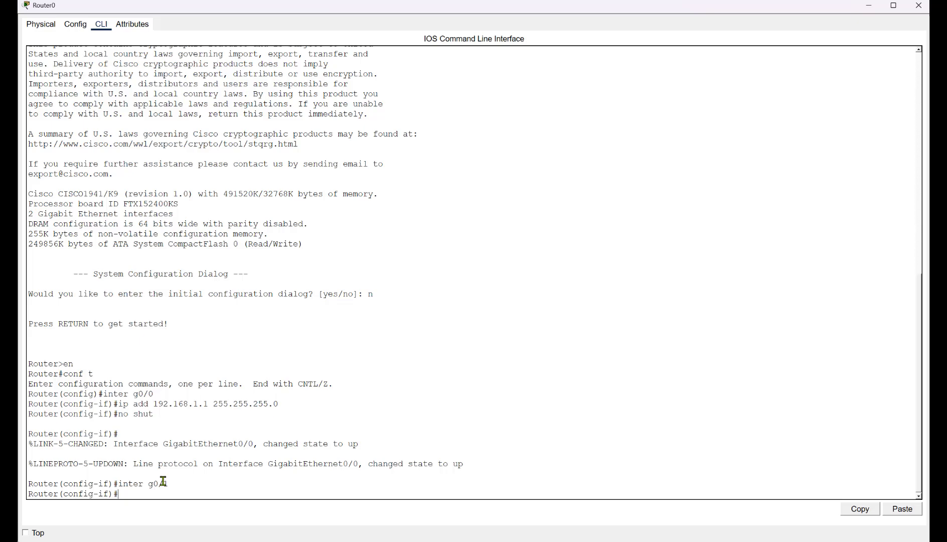
# Assign interface g0/1 the address 209.165.200.225 with mask 255.255.255.252 by reusing and editing the earlier "ip add" command
pyautogui.press('Up')
pyautogui.press('Up')
pyautogui.press('Up')
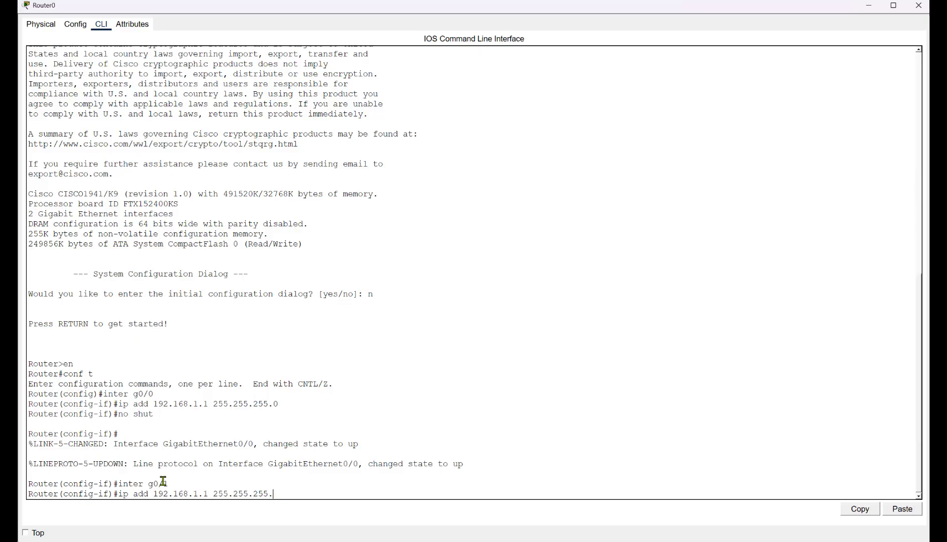
pyautogui.write('252')
pyautogui.press('Left')
pyautogui.press('Left')
pyautogui.press('Left')
pyautogui.press('BackSpace')
pyautogui.press('BackSpace')
pyautogui.press('BackSpace')
pyautogui.press('BackSpace')
pyautogui.press('BackSpace')
pyautogui.press('BackSpace')
pyautogui.press('BackSpace')
pyautogui.press('BackSpace')
pyautogui.press('BackSpace')
pyautogui.press('BackSpace')
pyautogui.press('BackSpace')
pyautogui.write('209')
pyautogui.write('.')
pyautogui.write('1')
pyautogui.write('5')
pyautogui.write('6')
pyautogui.write('.')
pyautogui.write('200')
pyautogui.write('.2')
pyautogui.write('25')
pyautogui.press('Return')
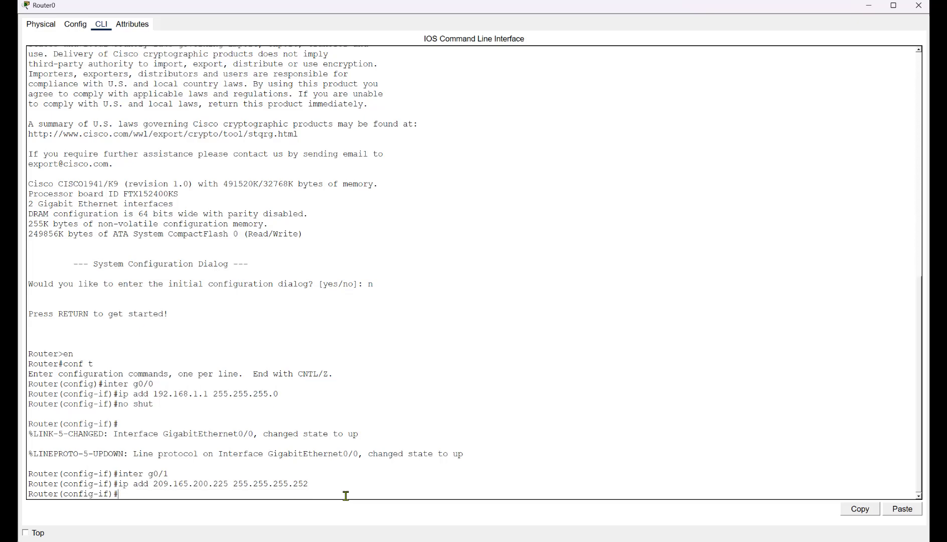
# Enable the router's g0/1 interface with "no shut" and return to the interface configuration prompt
pyautogui.write('no shut')
pyautogui.press('Return')
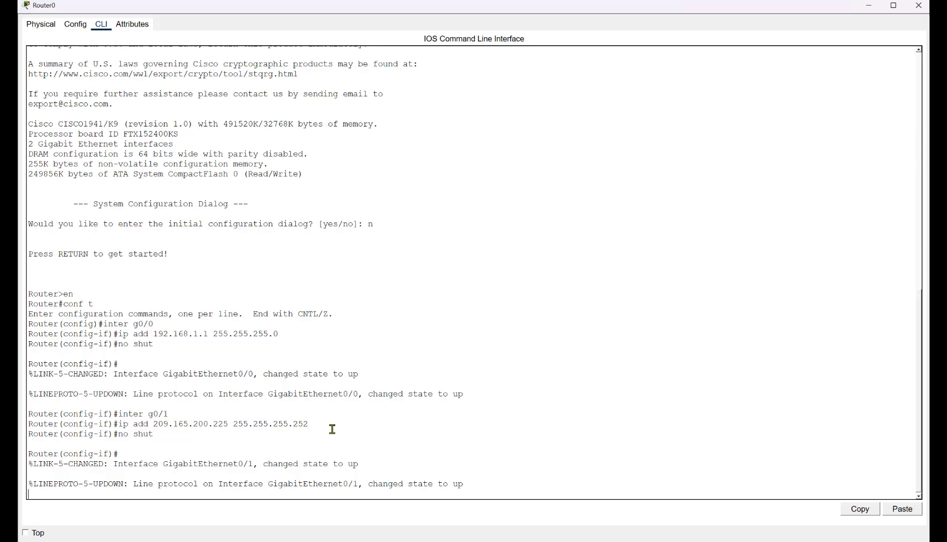
pyautogui.press('Return')
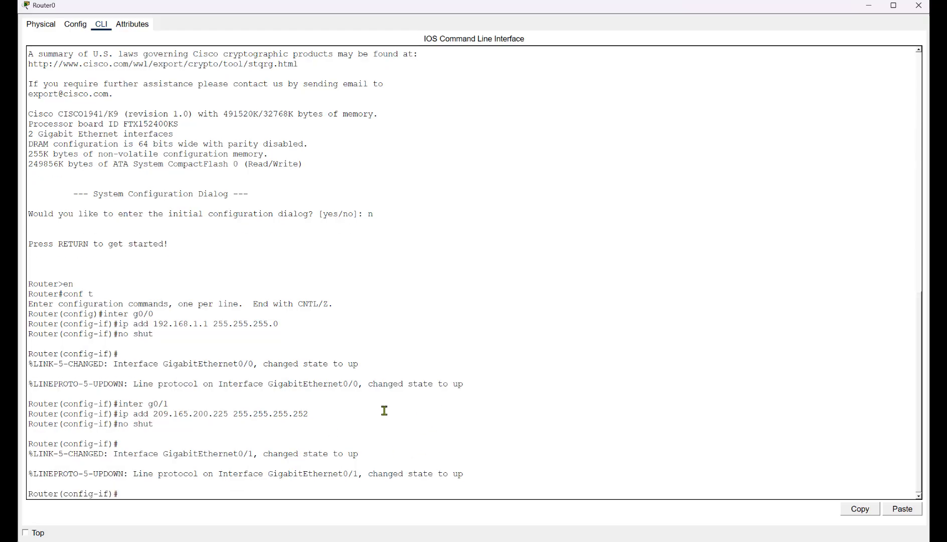
pyautogui.scroll(-1, 315, 402)
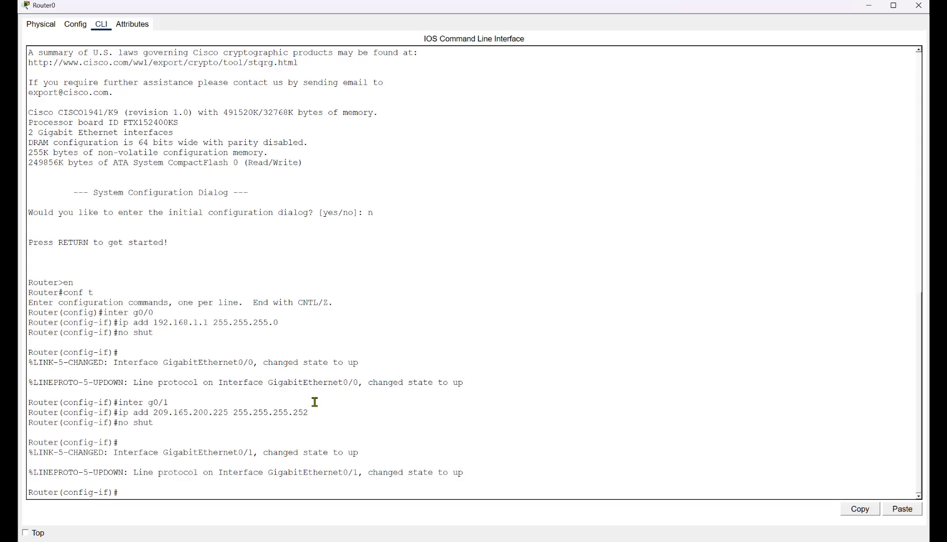
# Leave configuration mode with "end", save the router's configuration with "write memory", and close Router0's window
pyautogui.write('end')
pyautogui.press('Return')
pyautogui.press('Return')
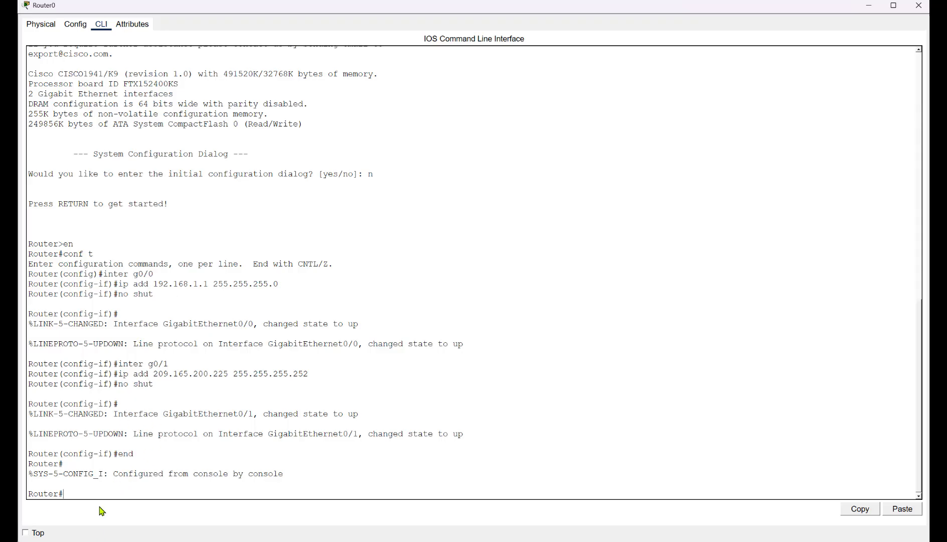
pyautogui.write('rite memory')
pyautogui.press('Return')
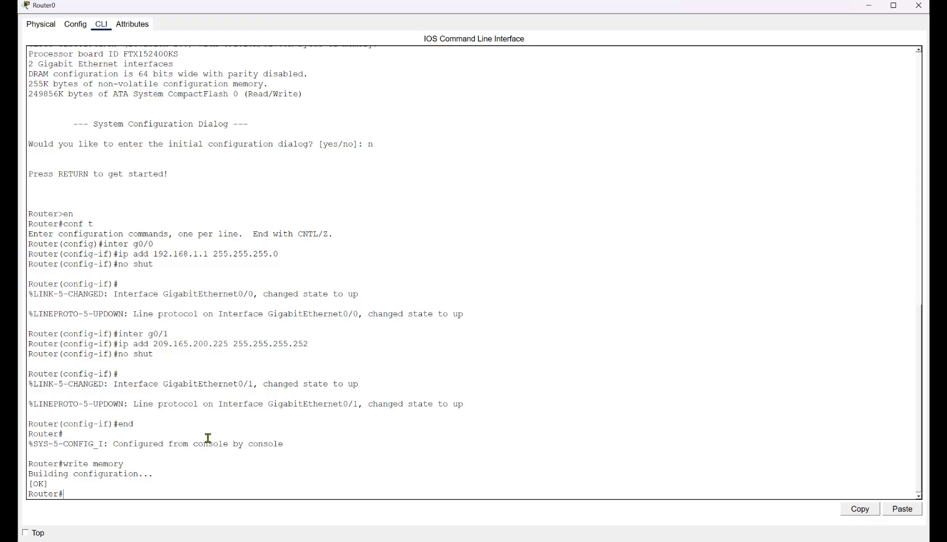
pyautogui.click(919, 5)
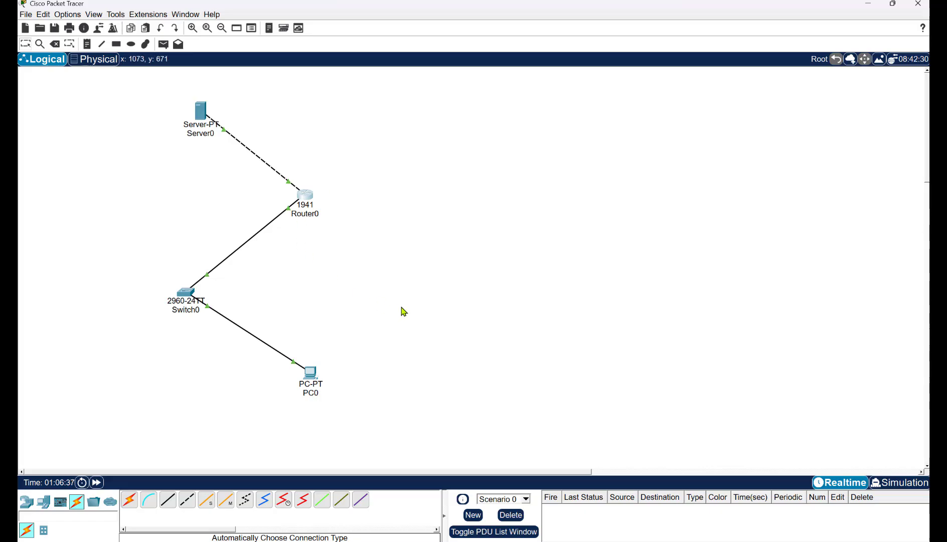
# Open Server0's IP configuration and set its static IPv4 address to 209.165.200.226
pyautogui.scroll(2, 401, 307)
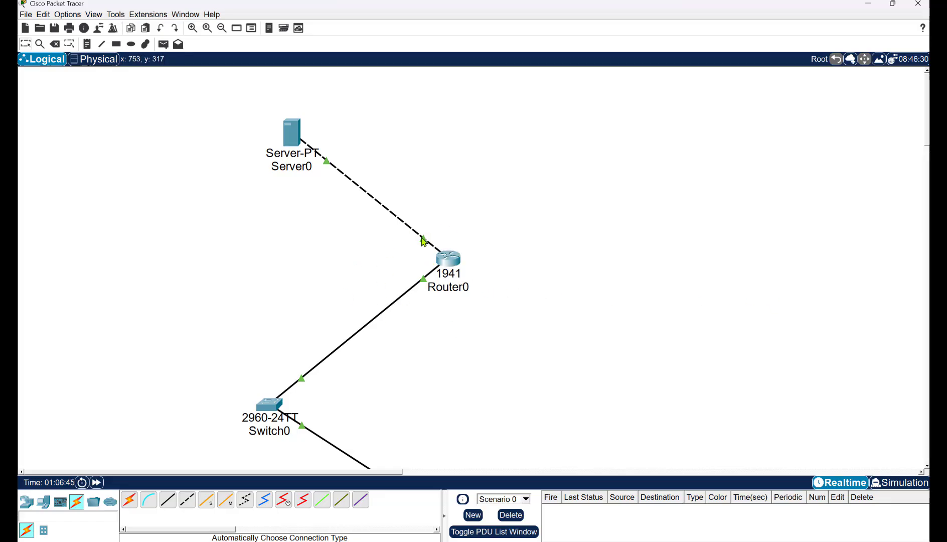
pyautogui.moveTo(424, 241)
pyautogui.moveTo(426, 284)
pyautogui.scroll(-2, 522, 262)
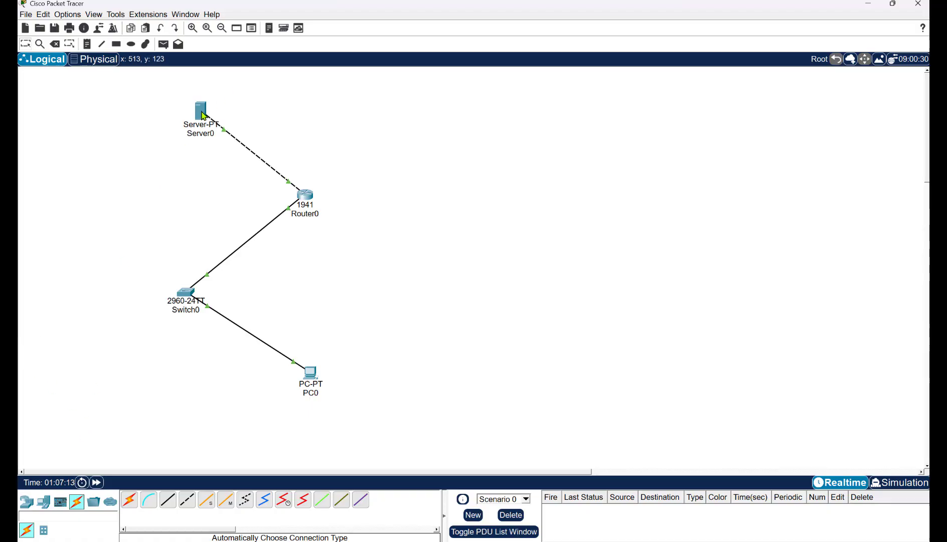
pyautogui.moveTo(203, 115)
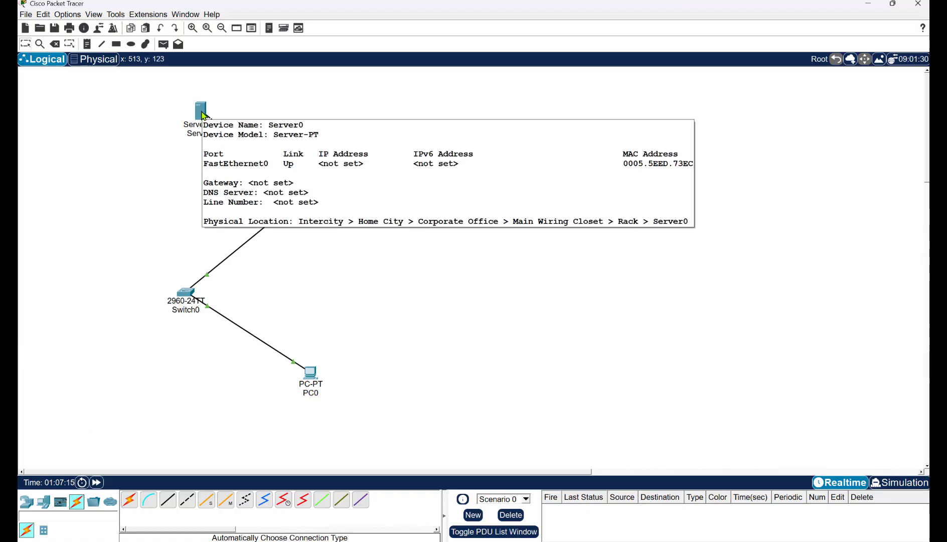
pyautogui.click(204, 116)
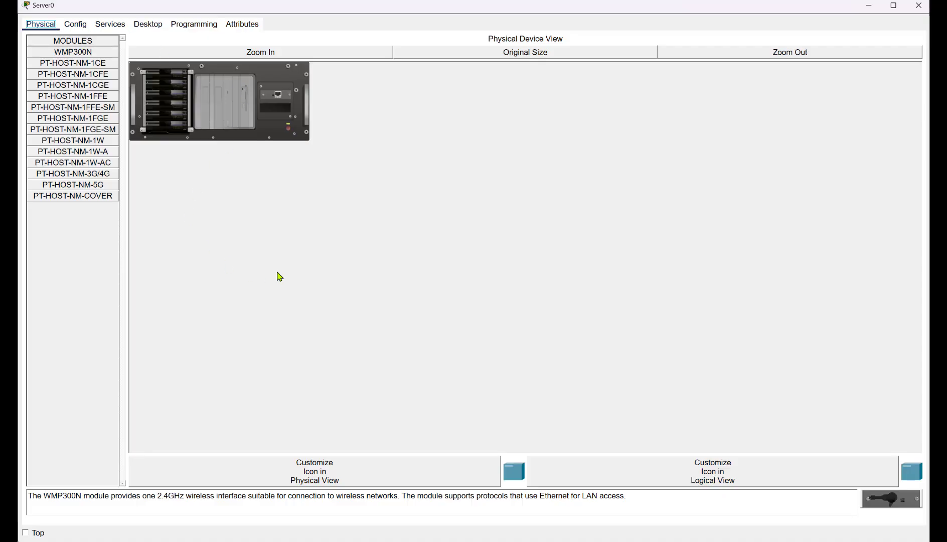
pyautogui.click(138, 25)
pyautogui.click(115, 76)
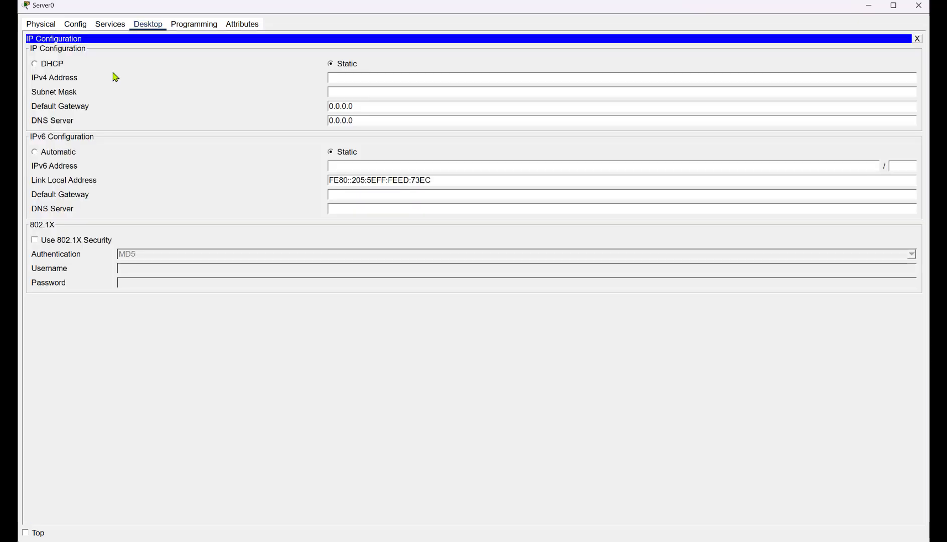
pyautogui.click(344, 79)
pyautogui.write('209.165.200.226')
pyautogui.press('Tab')
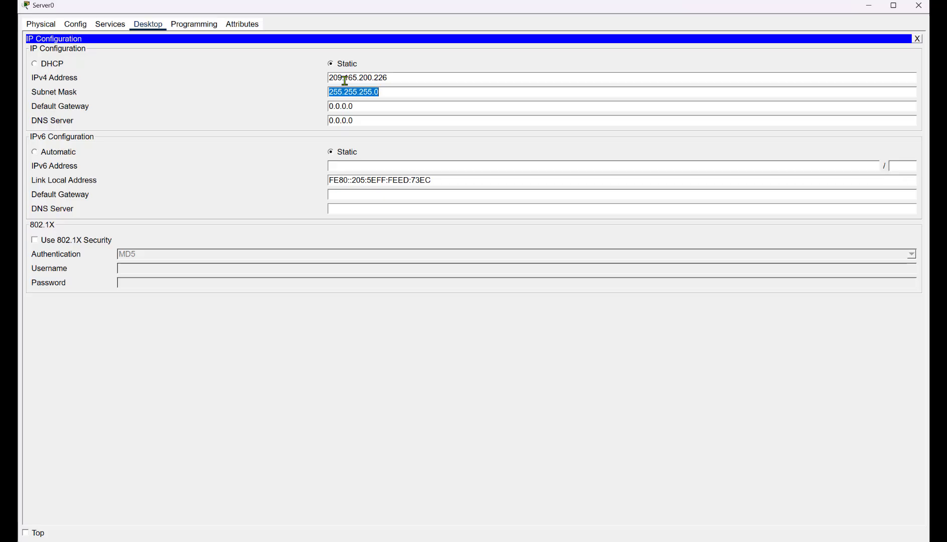
# Set Server0's subnet mask to 255.255.255.252 in its IP configuration
pyautogui.click(390, 91)
pyautogui.press('BackSpace')
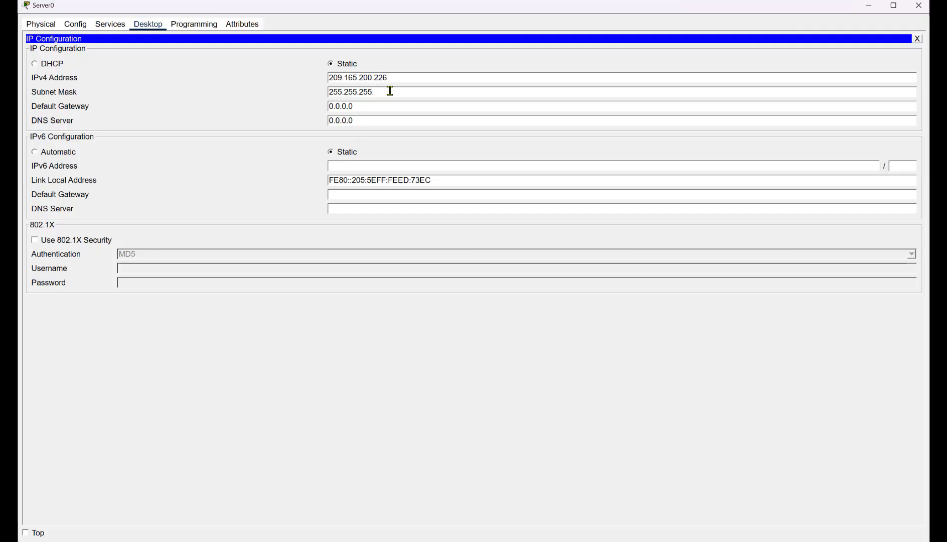
pyautogui.write('26')
pyautogui.press('BackSpace')
pyautogui.write('52')
pyautogui.press('Tab')
# Copy Server0's IPv4 address into its default gateway, change it to 209.165.200.225, and close the server's window
pyautogui.moveTo(390, 77); pyautogui.dragTo(331, 79)
pyautogui.rightClick(331, 78)
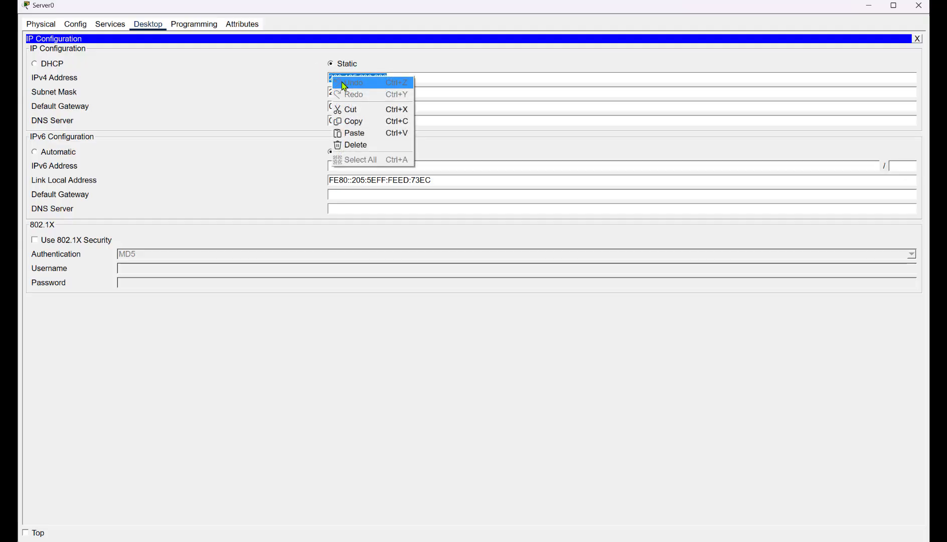
pyautogui.click(354, 124)
pyautogui.moveTo(364, 107); pyautogui.dragTo(309, 99)
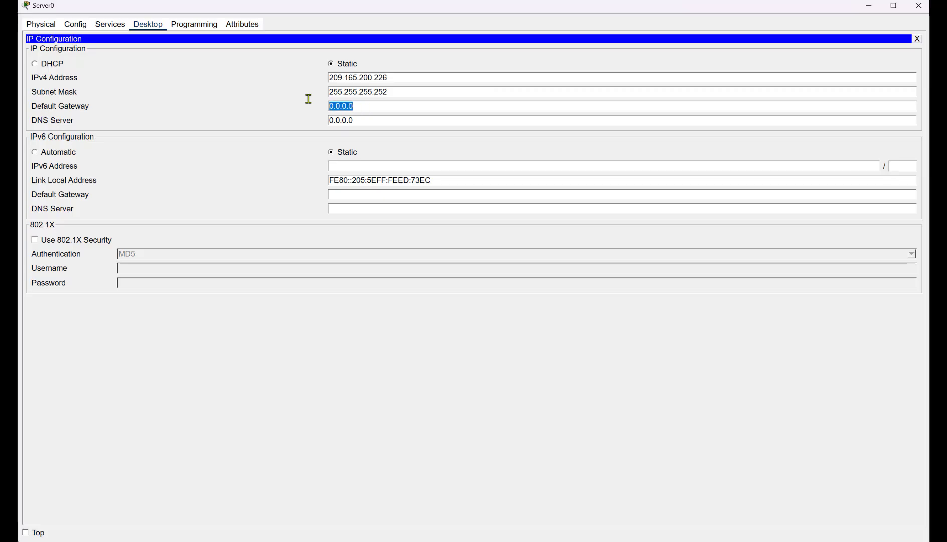
pyautogui.rightClick(334, 104)
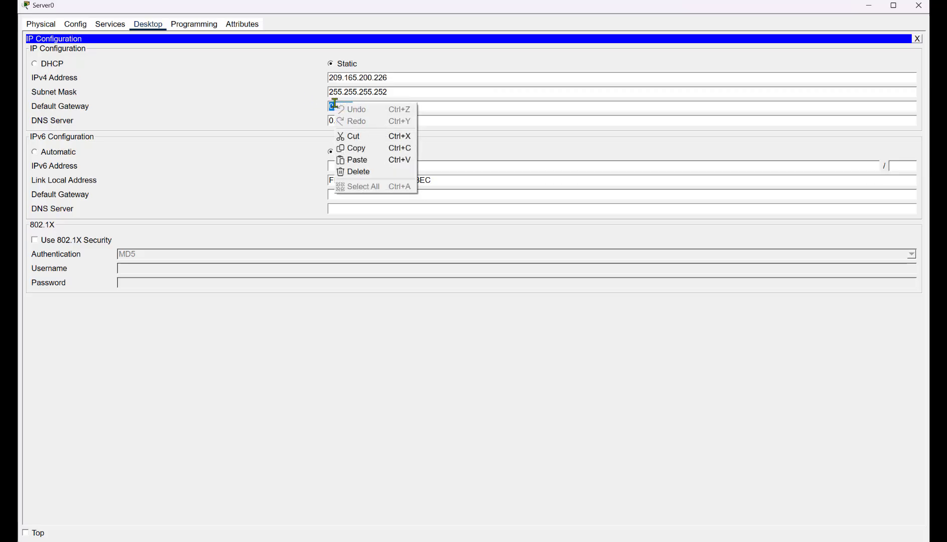
pyautogui.click(357, 159)
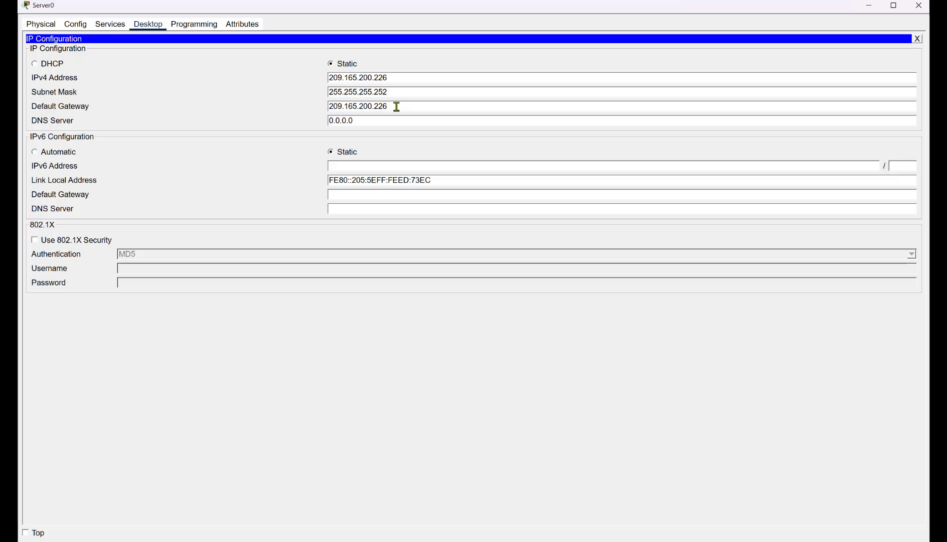
pyautogui.press('BackSpace')
pyautogui.write('5')
pyautogui.press('Tab')
pyautogui.click(385, 118)
pyautogui.click(918, 40)
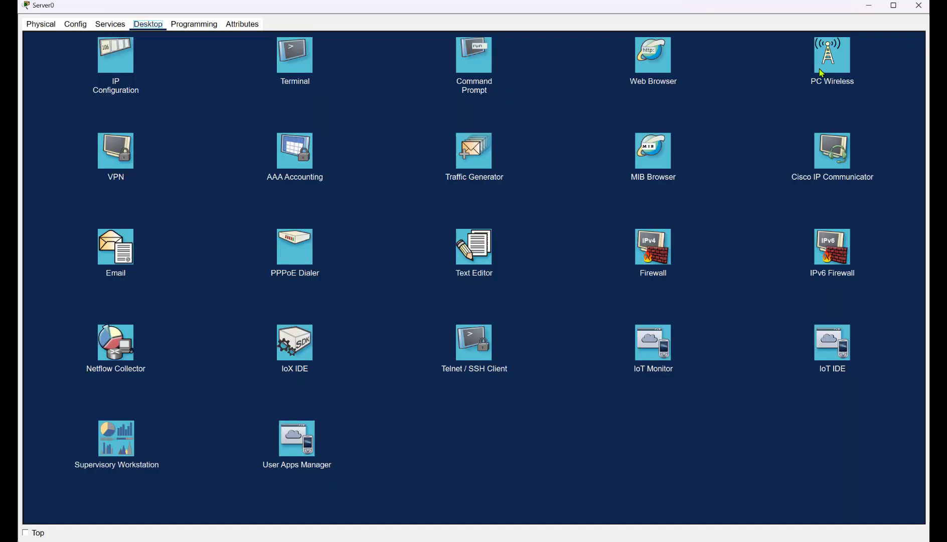
pyautogui.click(919, 6)
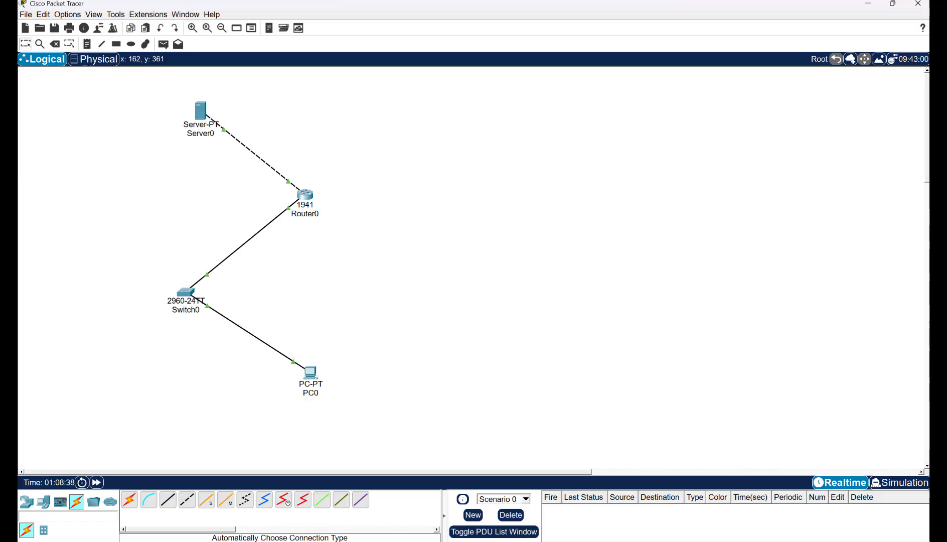
# Open PC0's IP configuration and set its static IPv4 address to 192.168.1.10 with the default mask 255.255.255.0
pyautogui.click(310, 375)
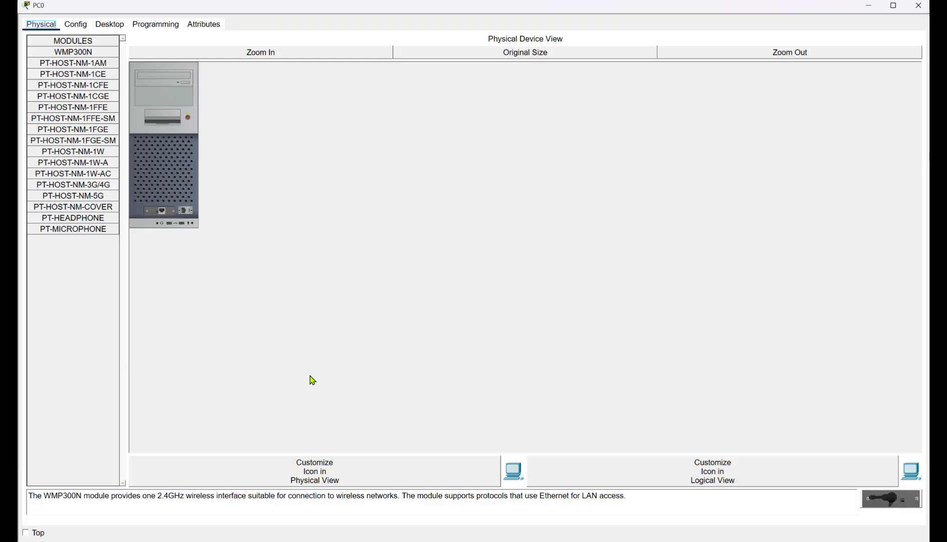
pyautogui.click(120, 28)
pyautogui.click(107, 63)
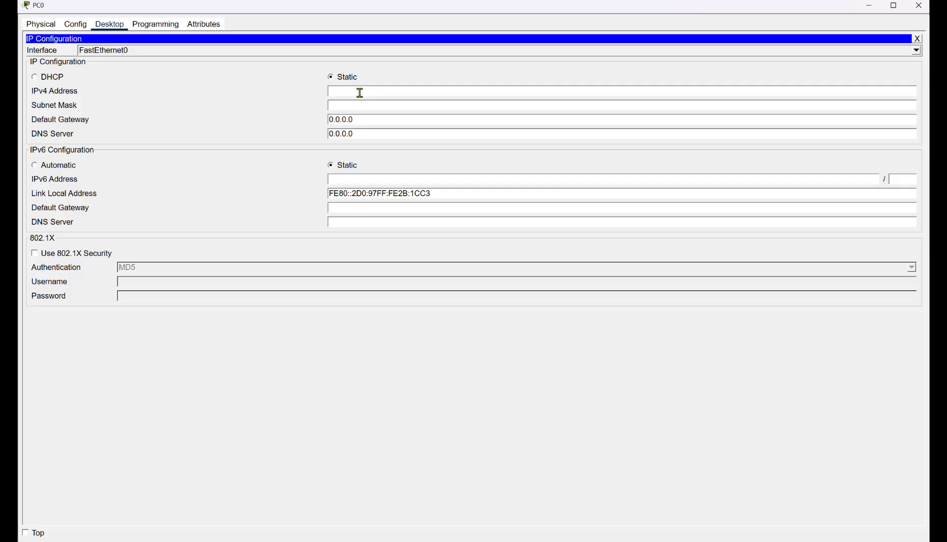
pyautogui.write('192.168.1.10')
pyautogui.press('Tab')
# Copy PC0's IPv4 address into its default gateway, change it to 192.168.1.254, and close PC0's window
pyautogui.click(381, 121)
pyautogui.moveTo(382, 121); pyautogui.dragTo(281, 121)
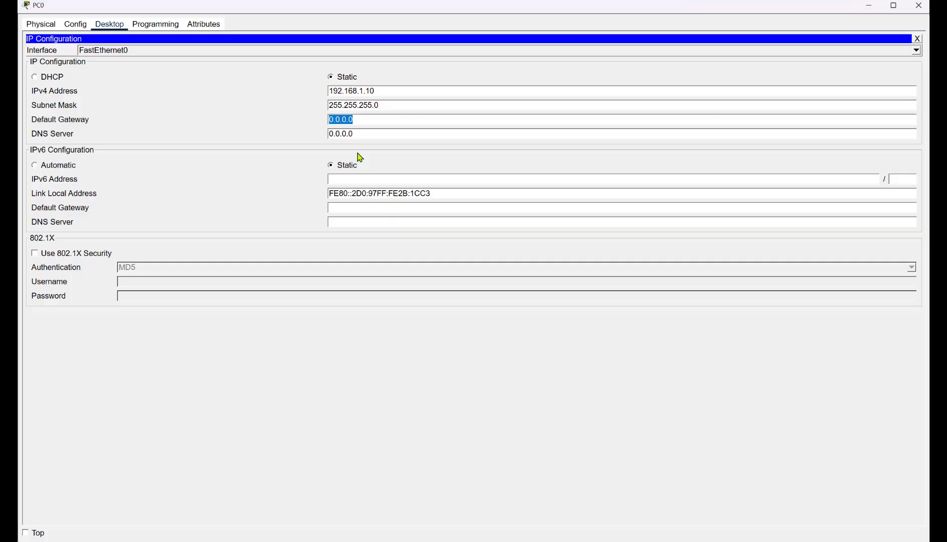
pyautogui.click(384, 90)
pyautogui.moveTo(384, 91); pyautogui.dragTo(324, 89)
pyautogui.rightClick(360, 93)
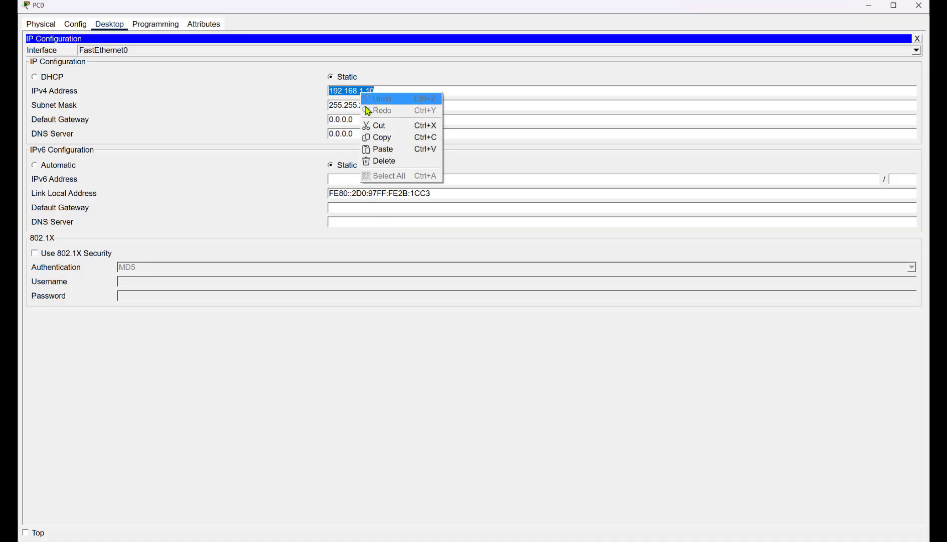
pyautogui.click(381, 137)
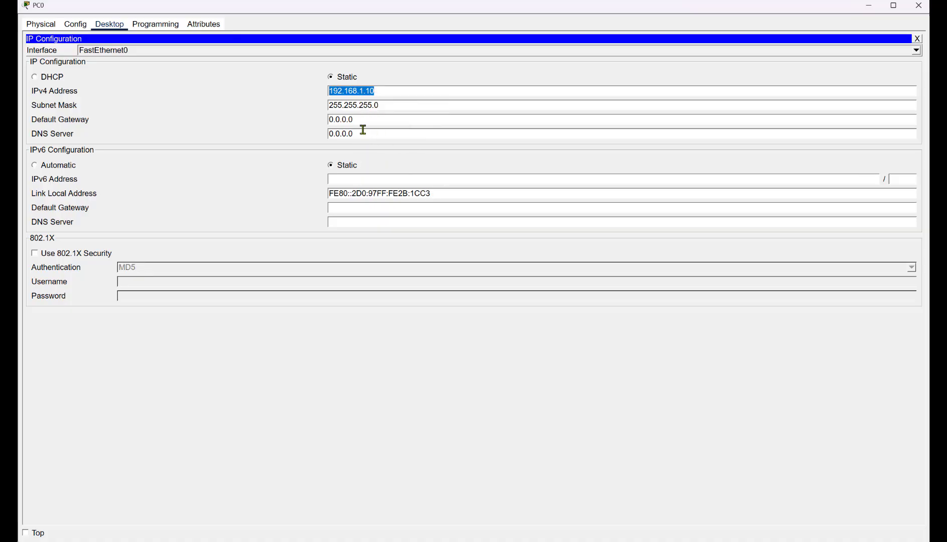
pyautogui.click(362, 120)
pyautogui.moveTo(363, 120); pyautogui.dragTo(328, 119)
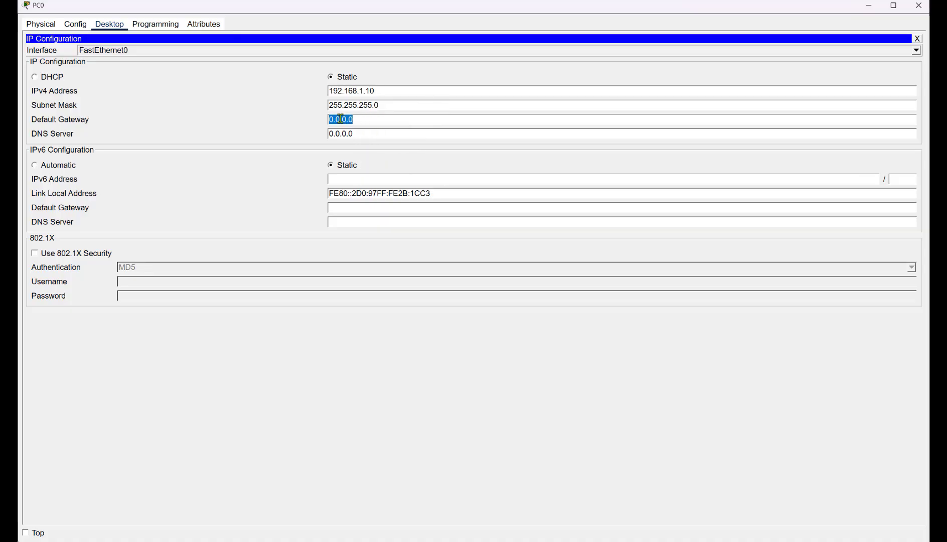
pyautogui.rightClick(341, 120)
pyautogui.click(355, 176)
pyautogui.press('BackSpace')
pyautogui.press('BackSpace')
pyautogui.write('254')
pyautogui.press('Tab')
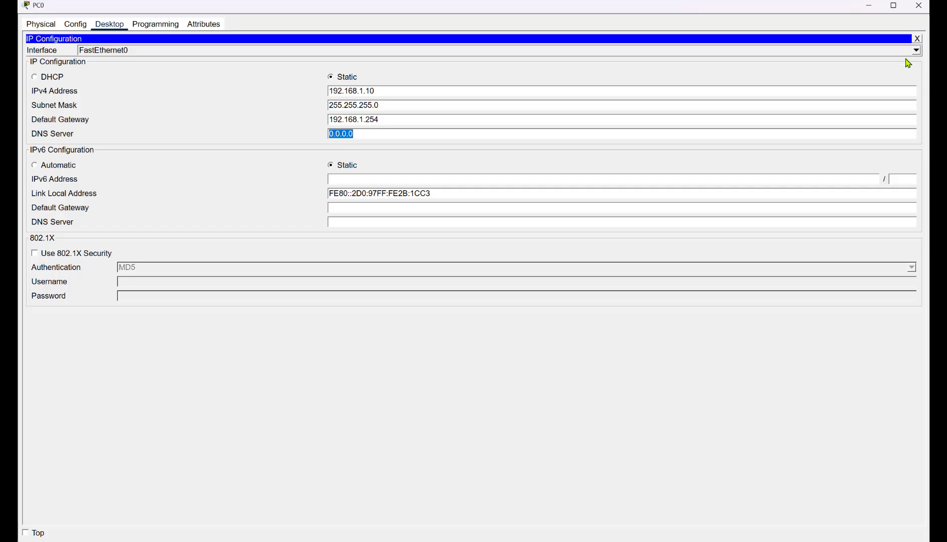
pyautogui.click(920, 36)
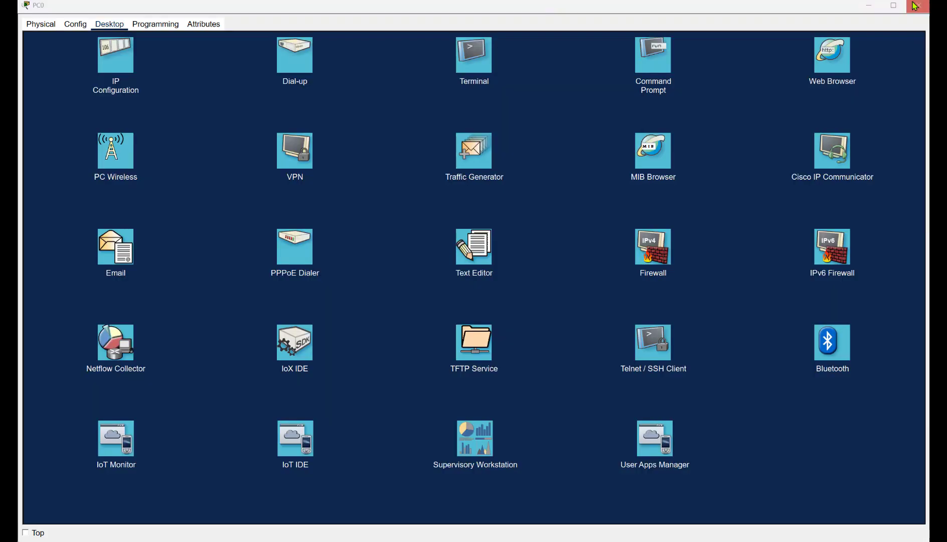
pyautogui.click(915, 6)
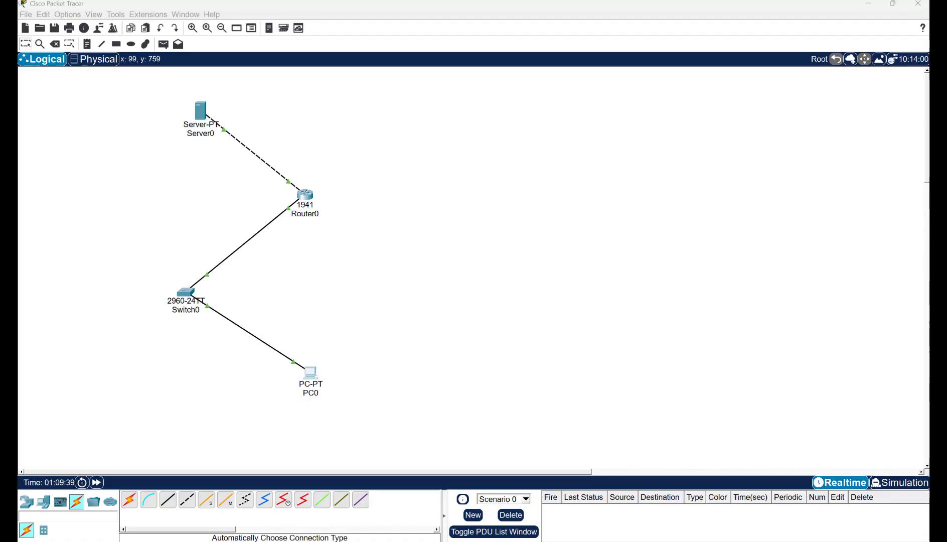
# Reopen Router0's command line and check the interface addresses and statuses with "show ip interface brief"
pyautogui.click(311, 196)
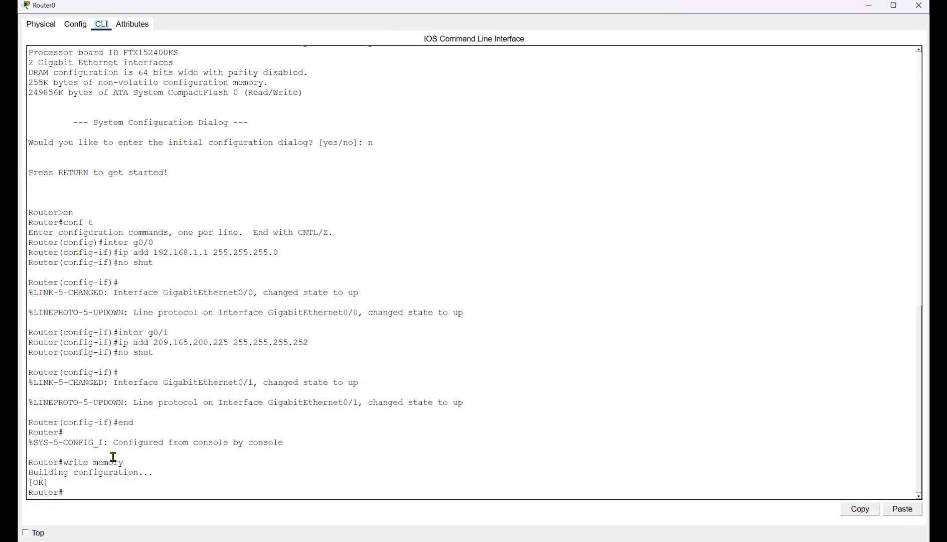
pyautogui.press('Return')
pyautogui.press('Return')
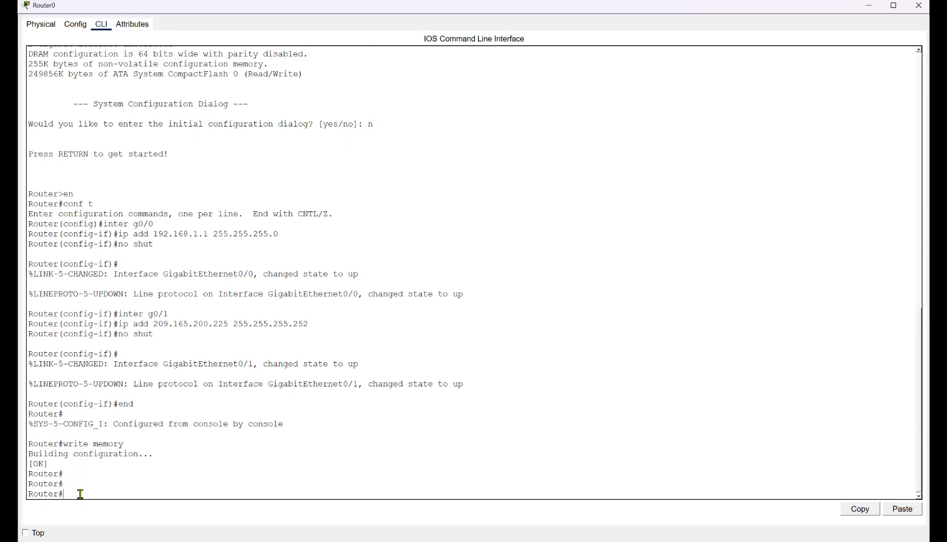
pyautogui.write('show ip interfacce')
pyautogui.press('BackSpace')
pyautogui.press('BackSpace')
pyautogui.write('rief')
pyautogui.press('Return')
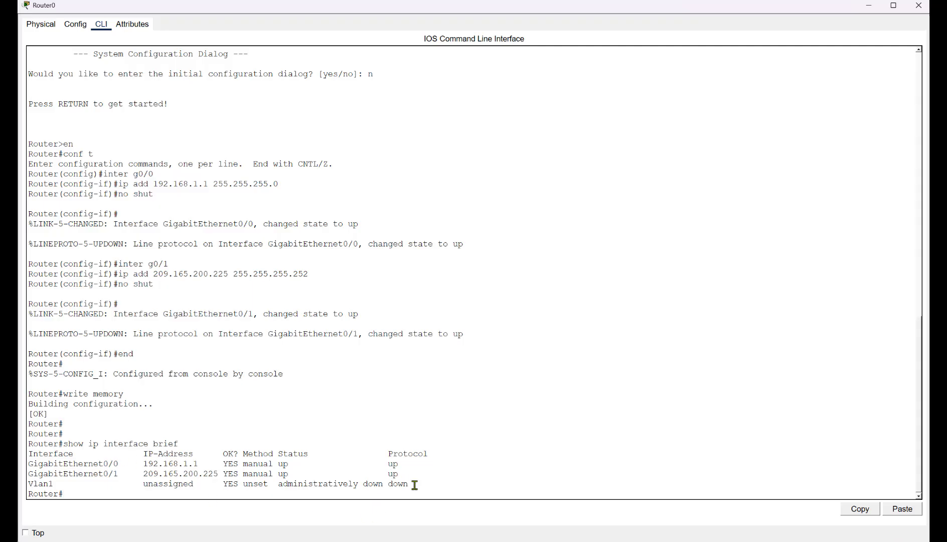
pyautogui.moveTo(409, 484); pyautogui.dragTo(44, 434)
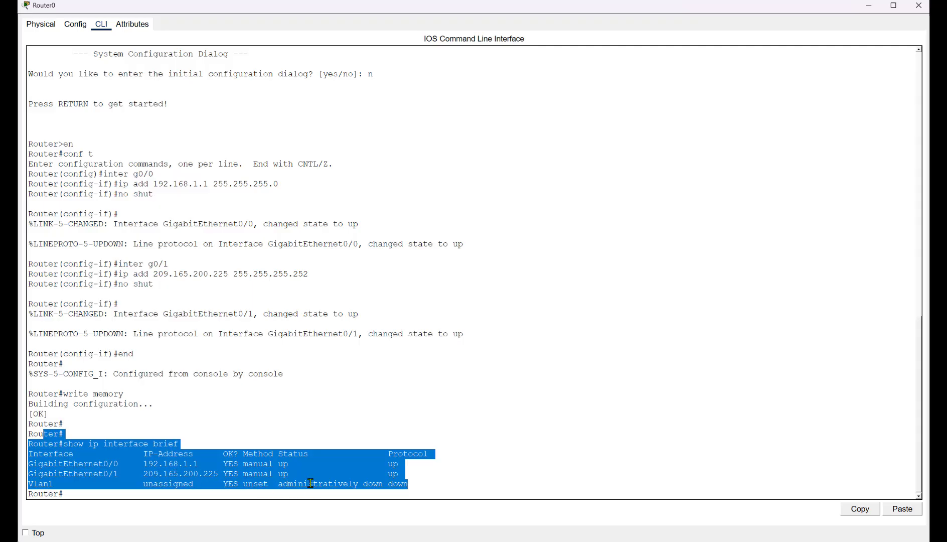
pyautogui.click(241, 418)
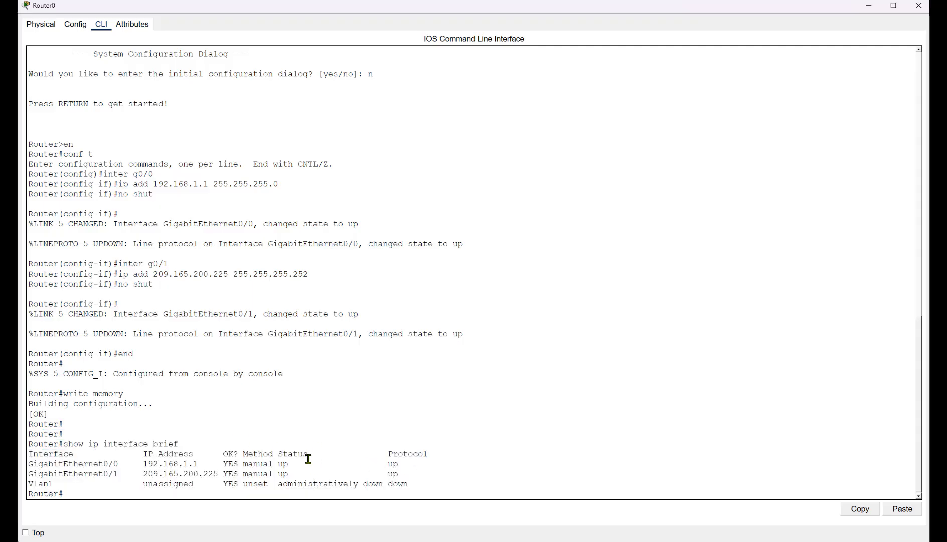
# Examine the Status and Protocol columns and the Vlan1 row of the interface summary, and close Router0's window
pyautogui.moveTo(314, 452); pyautogui.dragTo(275, 447)
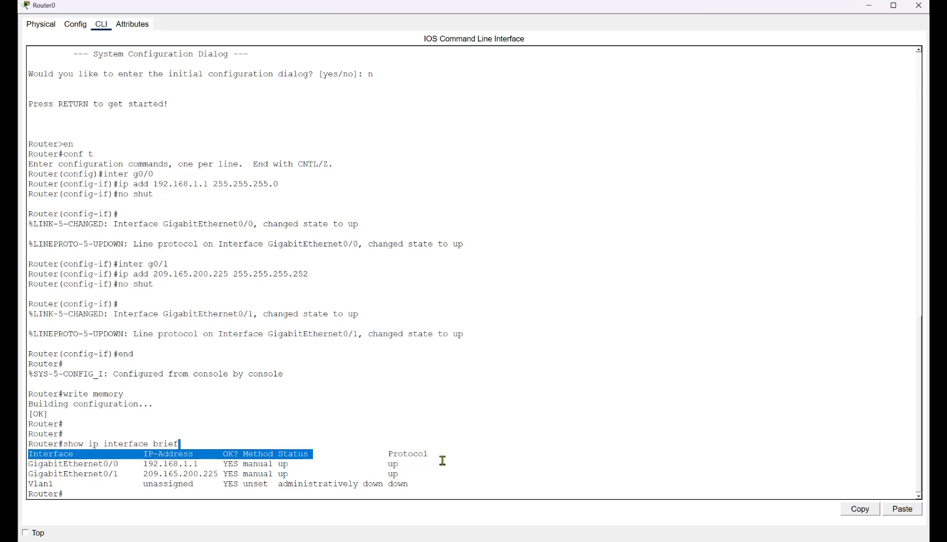
pyautogui.moveTo(403, 465); pyautogui.dragTo(380, 454)
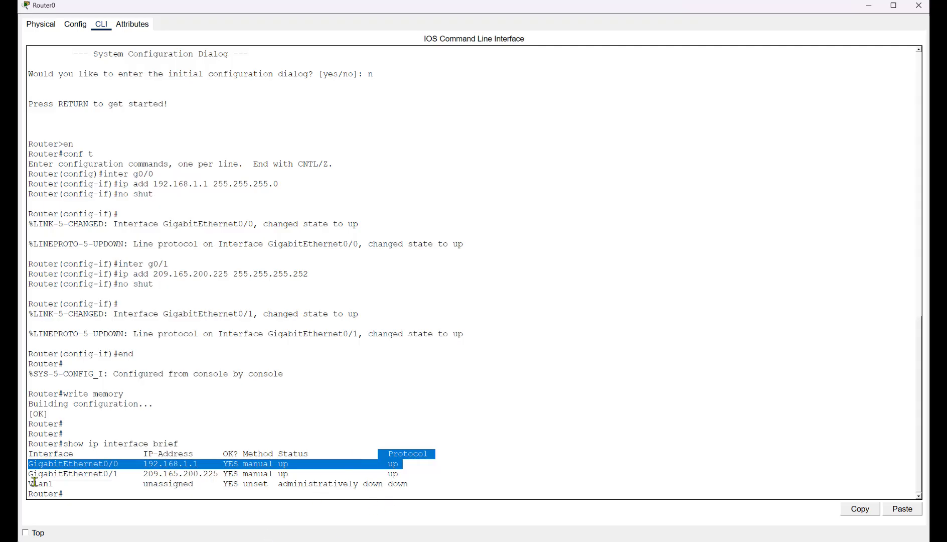
pyautogui.moveTo(29, 483); pyautogui.dragTo(407, 492)
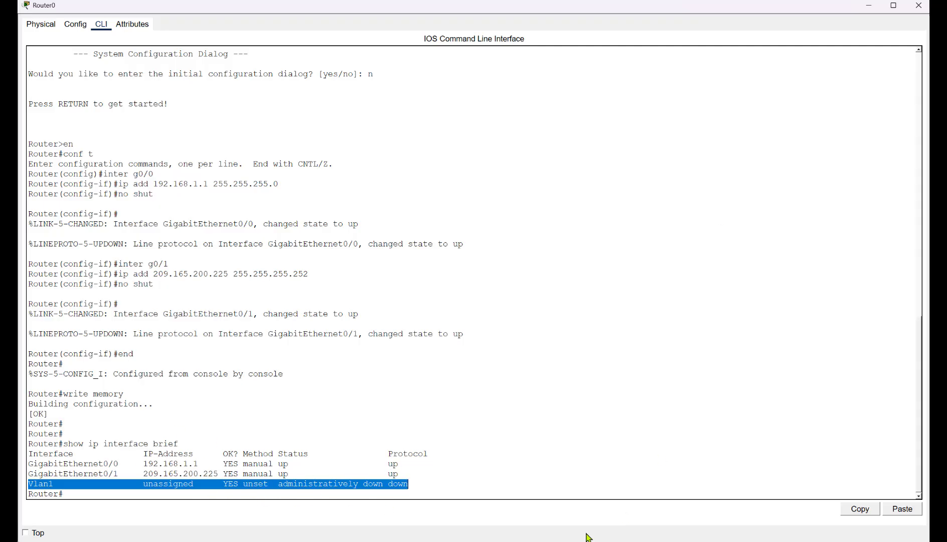
pyautogui.click(917, 6)
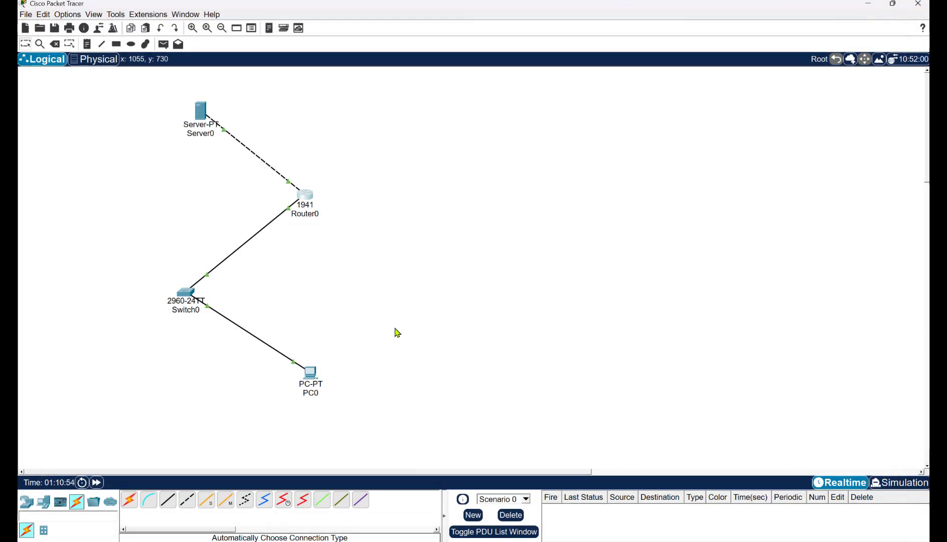
# Open PC0's Command Prompt and ping the server at 209.165.200.226
pyautogui.click(319, 383)
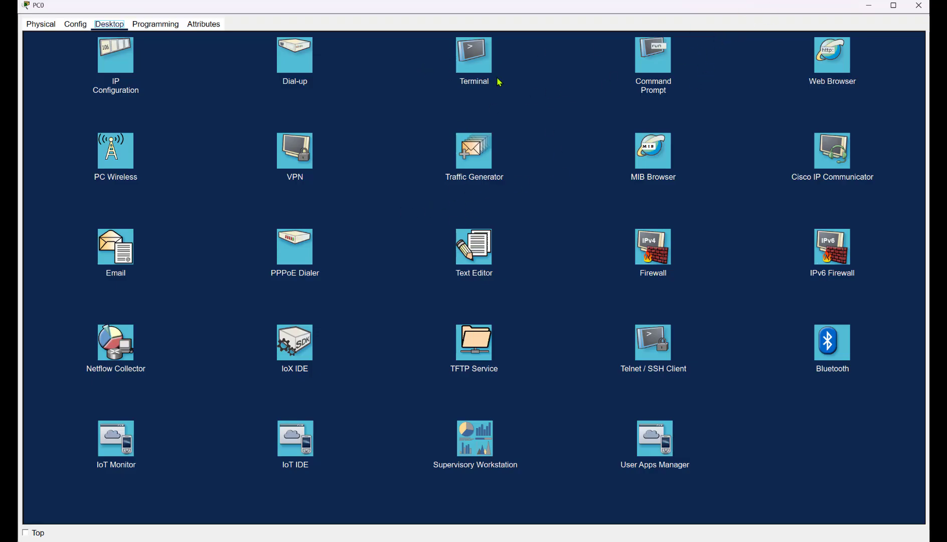
pyautogui.click(648, 69)
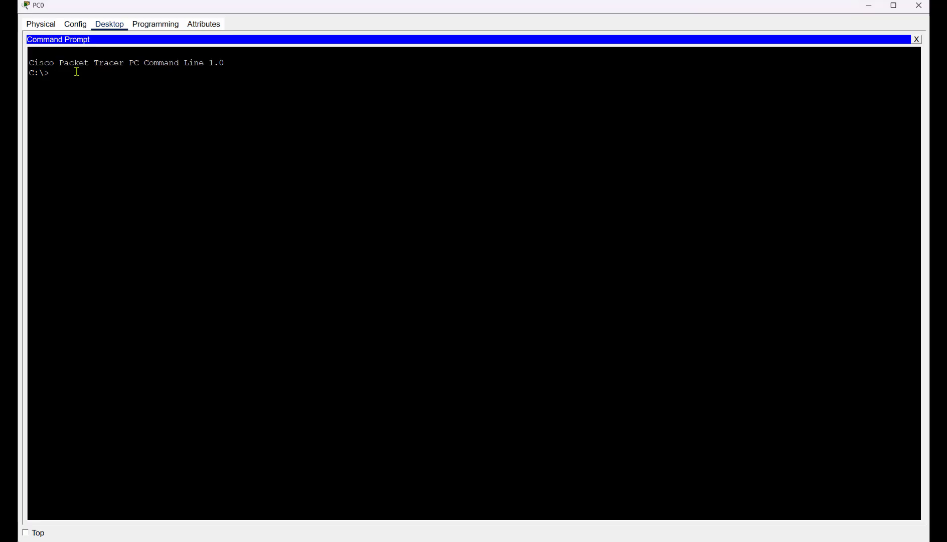
pyautogui.write('p')
pyautogui.write('ing 1')
pyautogui.write('226')
pyautogui.press('Return')
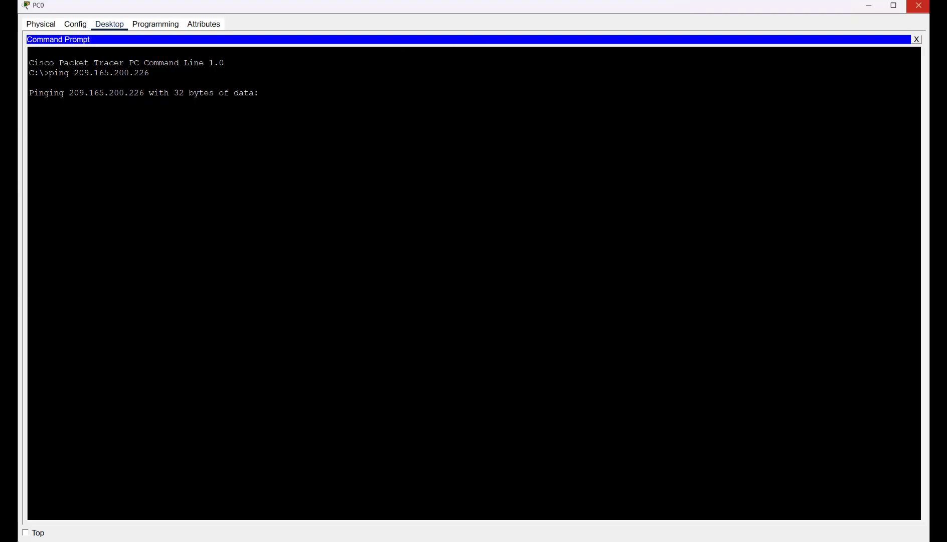
# Shrink PC0's window and place it beside the network topology so that both can be seen
pyautogui.click(895, 7)
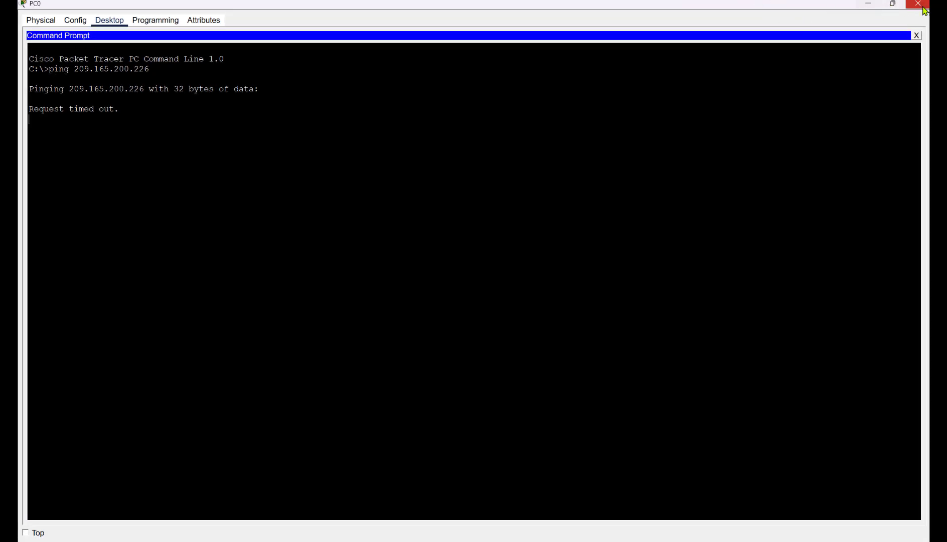
pyautogui.moveTo(900, 10)
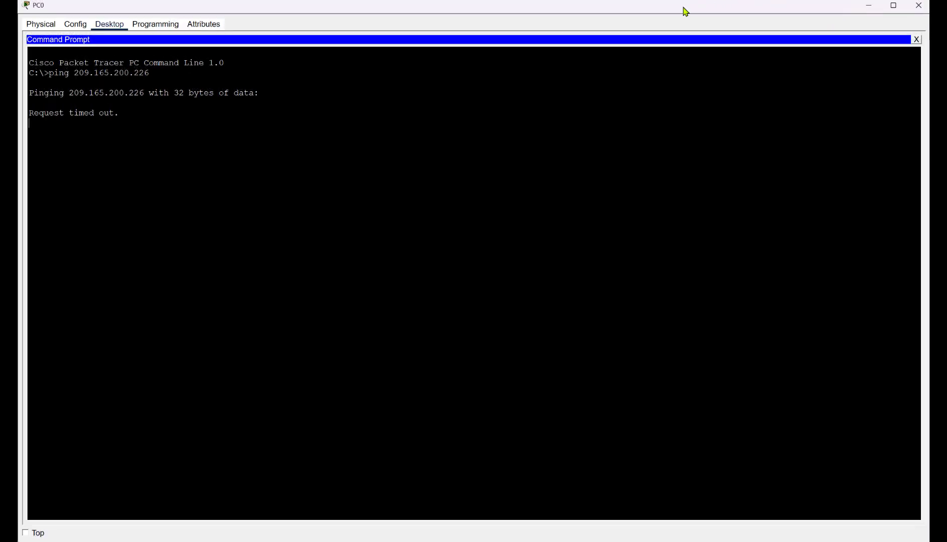
pyautogui.moveTo(647, 6); pyautogui.dragTo(608, 128)
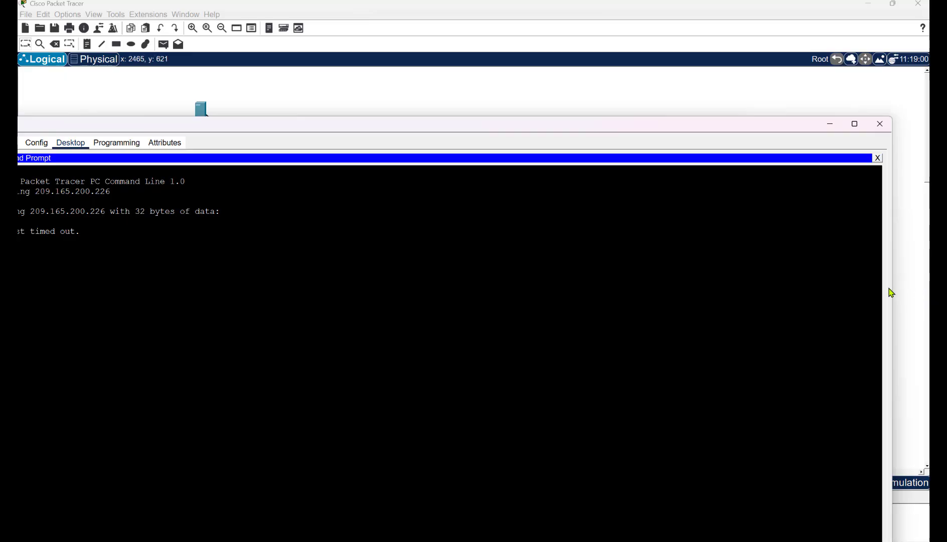
pyautogui.moveTo(895, 286); pyautogui.dragTo(480, 206)
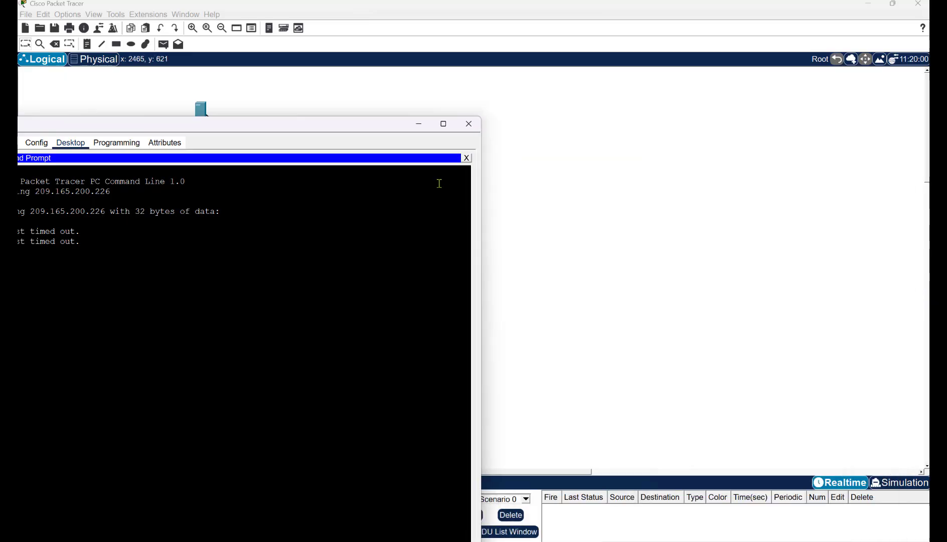
pyautogui.moveTo(306, 135); pyautogui.dragTo(729, 88)
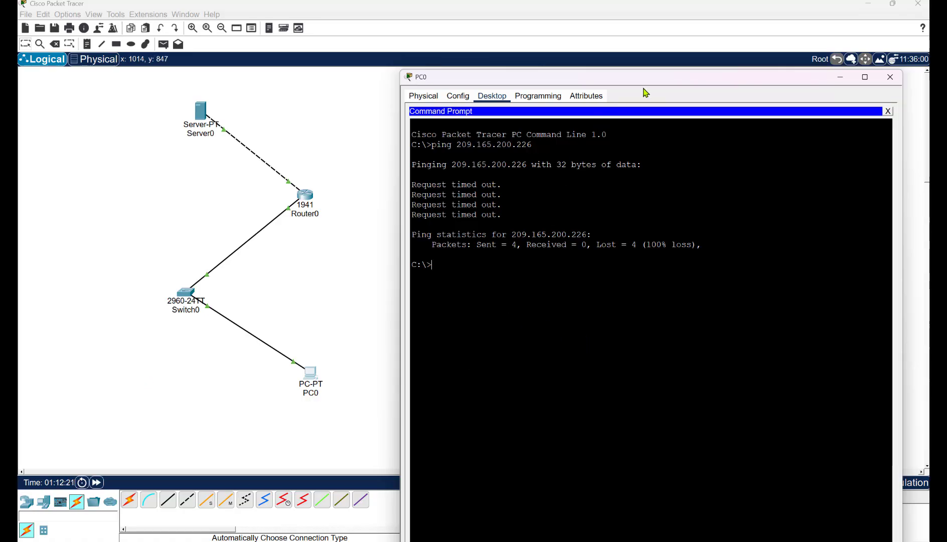
pyautogui.moveTo(656, 72); pyautogui.dragTo(599, 61)
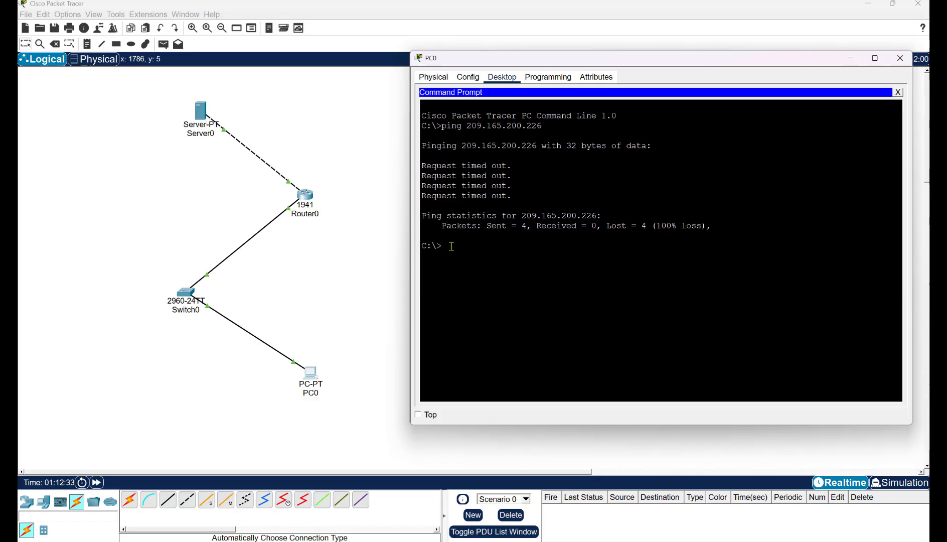
# Ping the loopback address 127.0.0.1 from PC0 to test its own TCP/IP stack
pyautogui.write('ng')
pyautogui.write('127.0.0')
pyautogui.press('BackSpace')
pyautogui.write('.1')
pyautogui.press('Return')
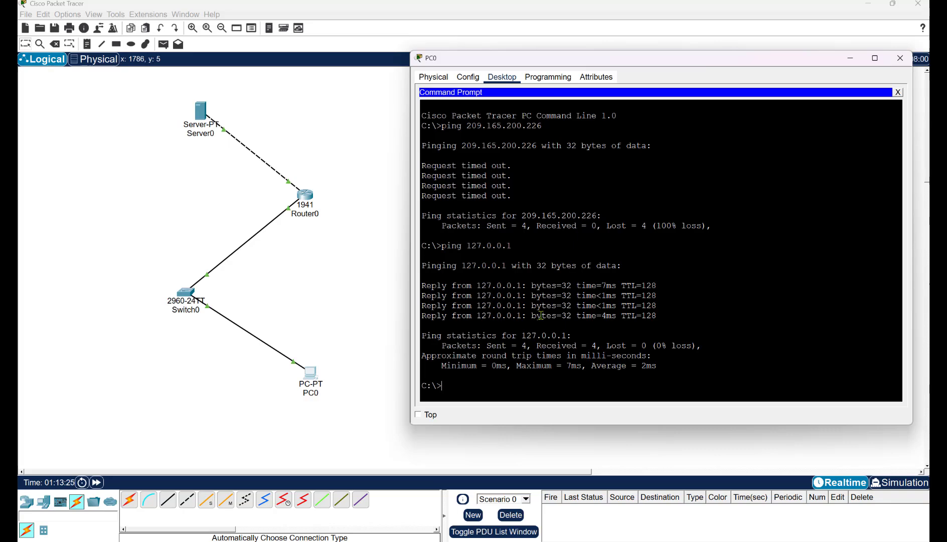
# Ping PC0's own address 192.168.1.10 and close PC0's window
pyautogui.write('ping 192.168.1.10')
pyautogui.press('Return')
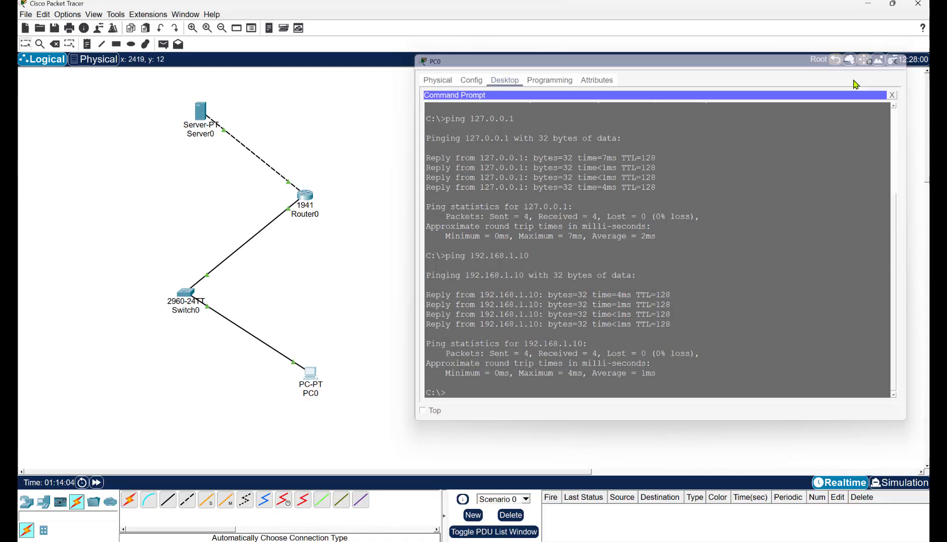
pyautogui.click(901, 60)
pyautogui.moveTo(306, 198)
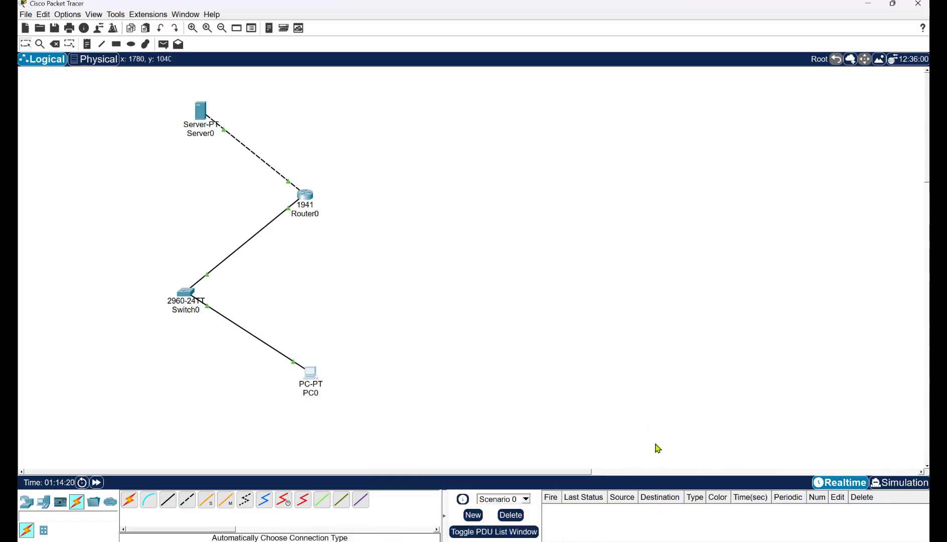
# Reopen PC0's Command Prompt, ping the default gateway 192.168.1.254, and close the window after reviewing the replies beside the topology
pyautogui.click(311, 374)
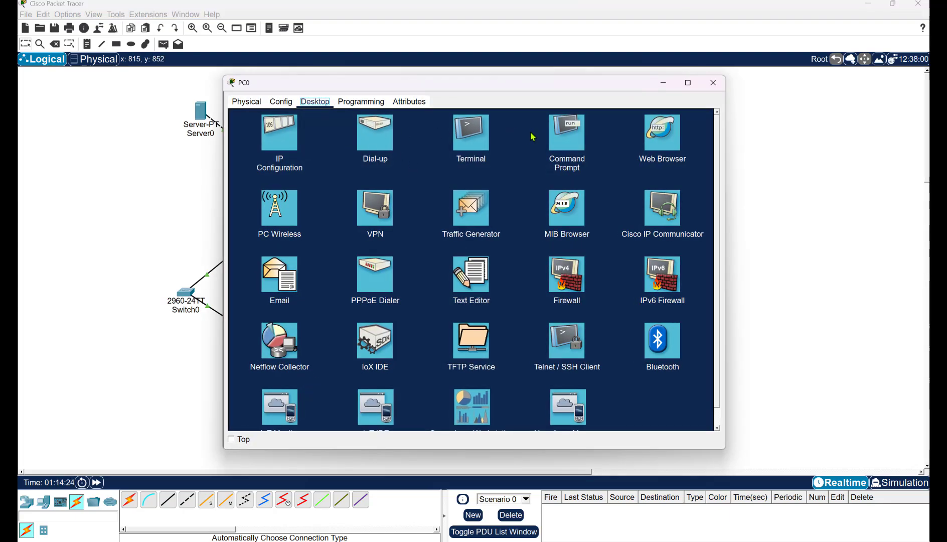
pyautogui.click(569, 142)
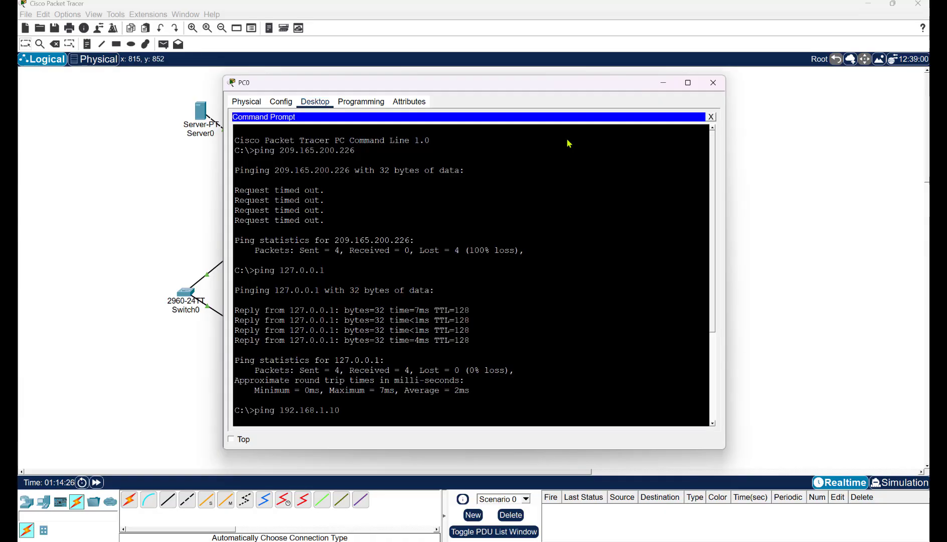
pyautogui.press('Return')
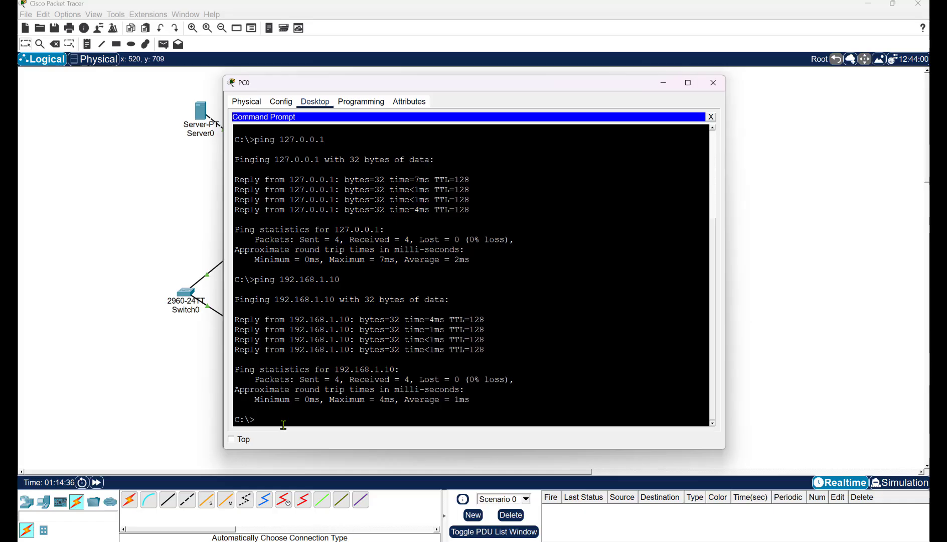
pyautogui.write('ping 192.')
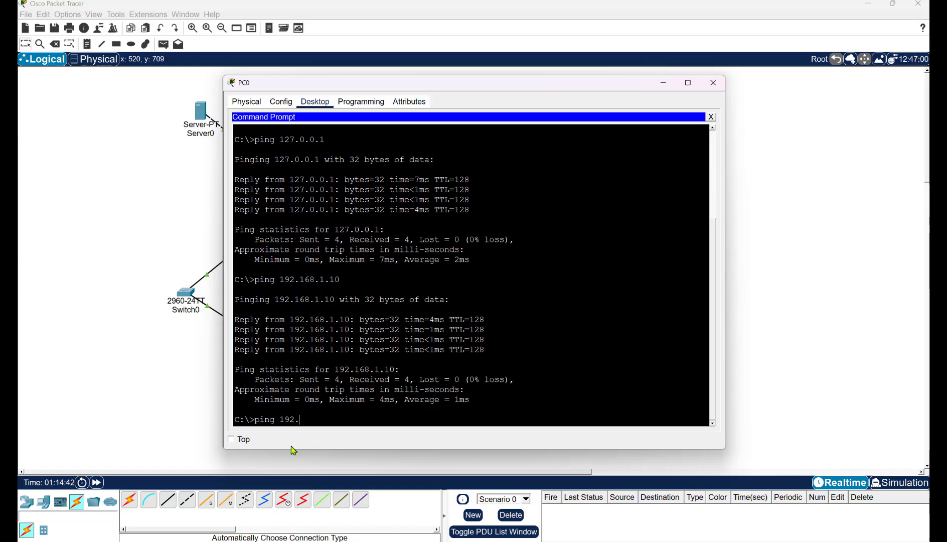
pyautogui.write('168.1.')
pyautogui.write('254')
pyautogui.press('Return')
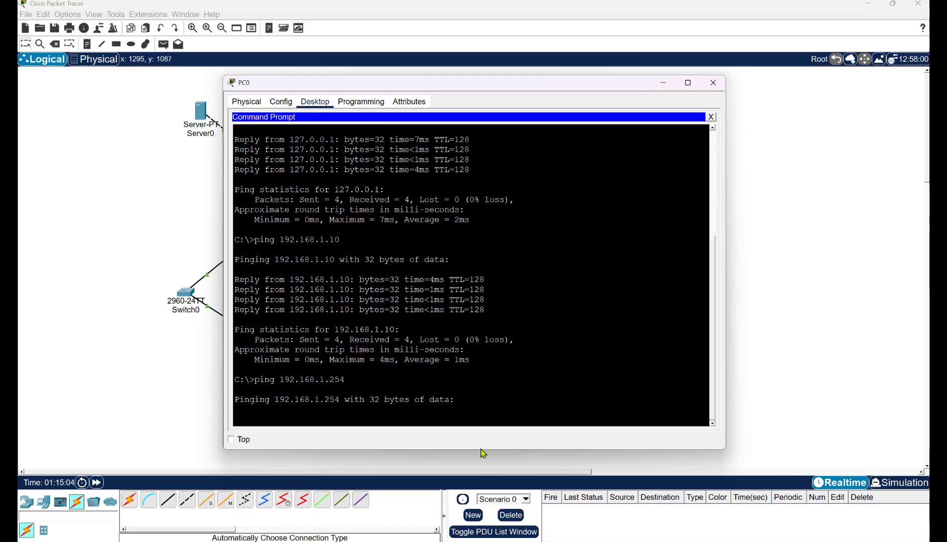
pyautogui.moveTo(486, 451); pyautogui.dragTo(485, 468)
pyautogui.moveTo(511, 78); pyautogui.dragTo(656, 62)
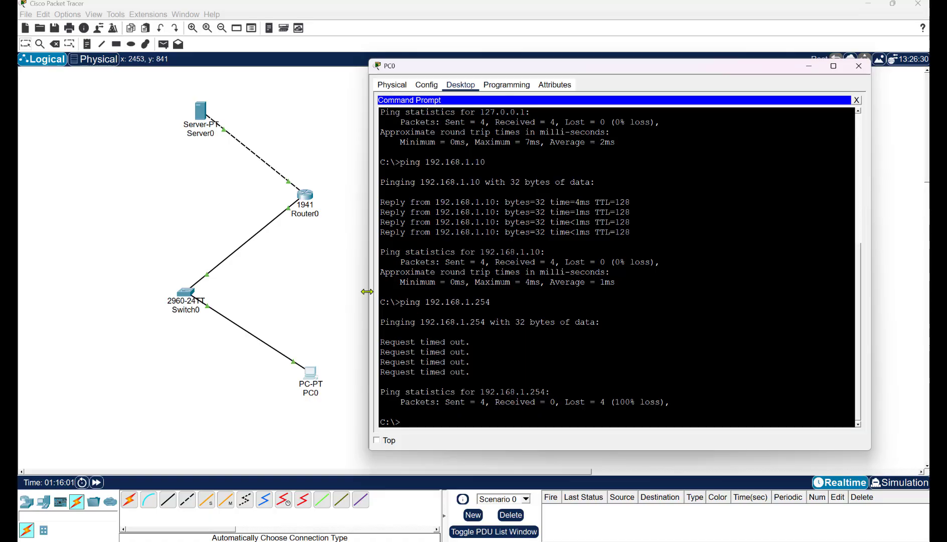
pyautogui.scroll(2, 511, 259)
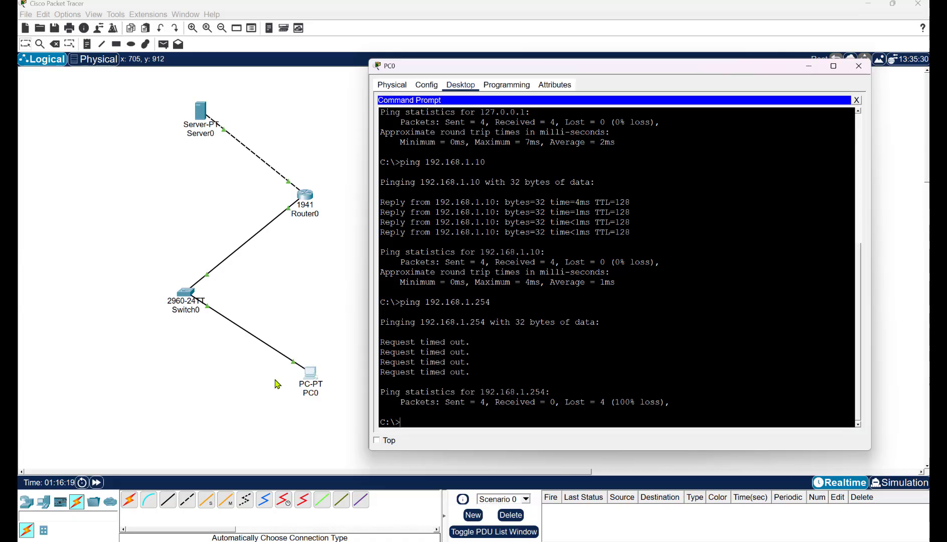
pyautogui.click(855, 74)
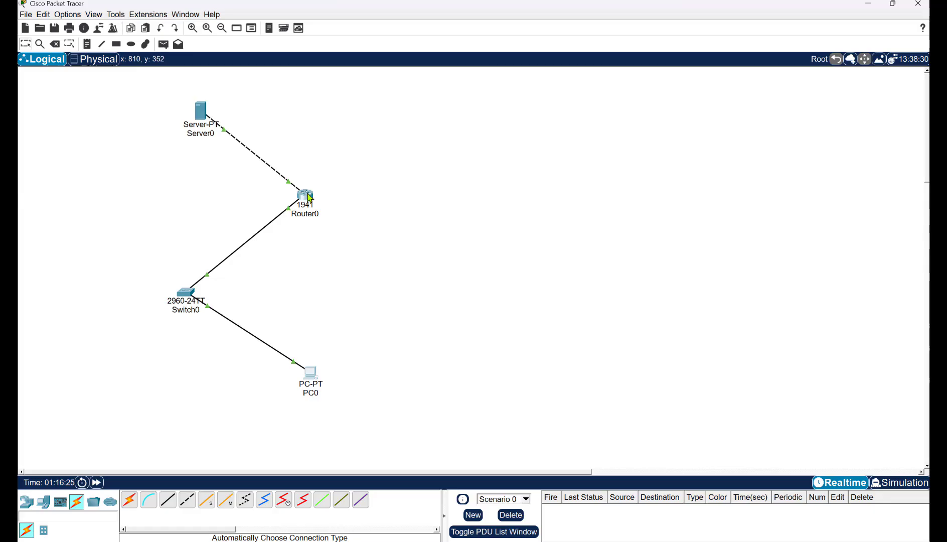
# Inspect Router0's port addresses and compare them with PC0's IPv4 address, subnet mask and default gateway by running "ipconfig" on PC0
pyautogui.moveTo(310, 198)
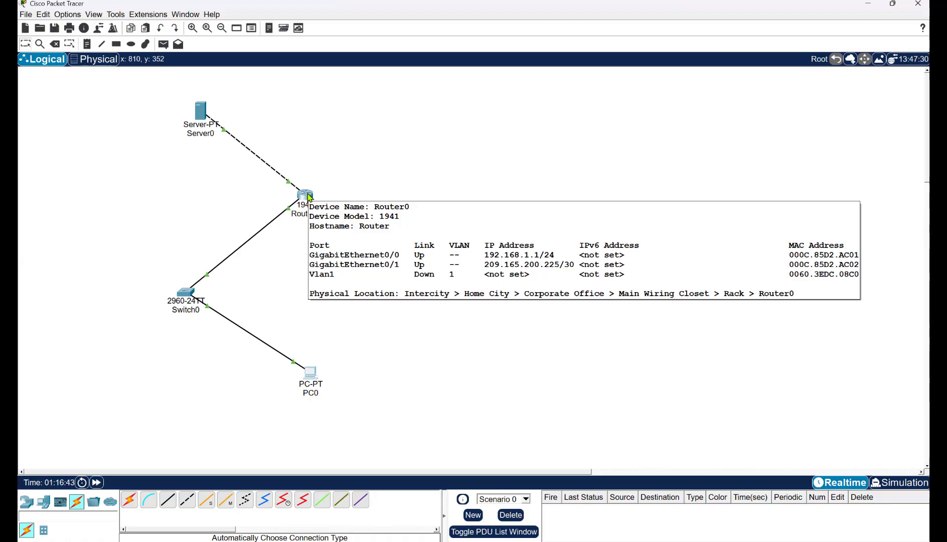
pyautogui.click(312, 376)
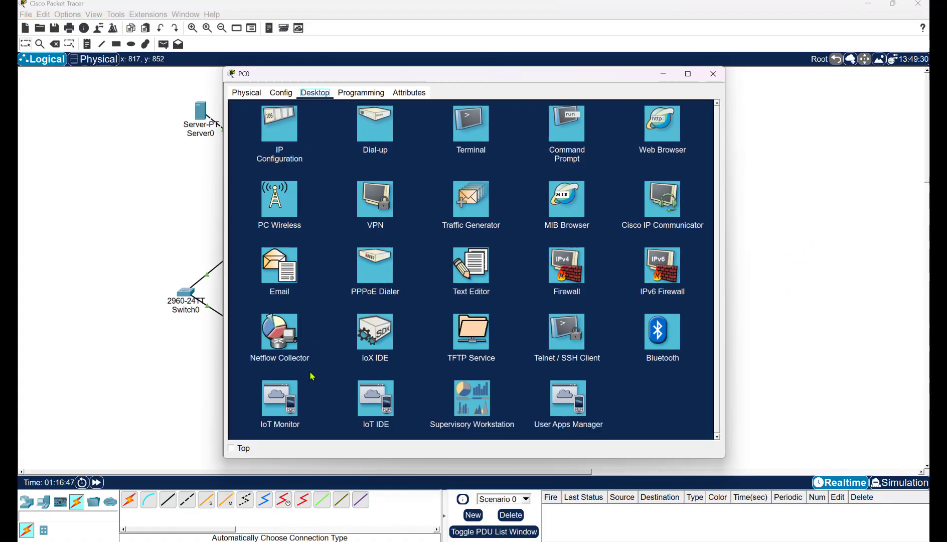
pyautogui.click(576, 135)
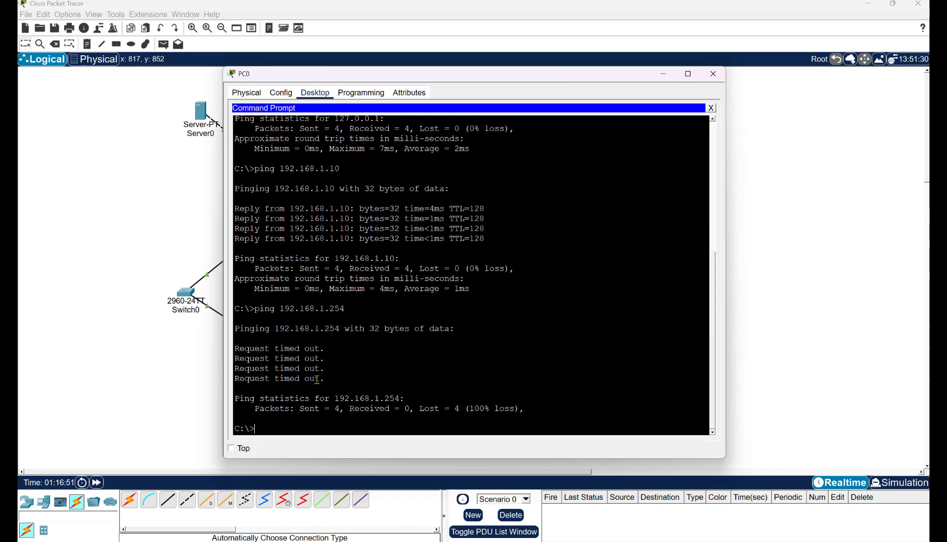
pyautogui.click(279, 422)
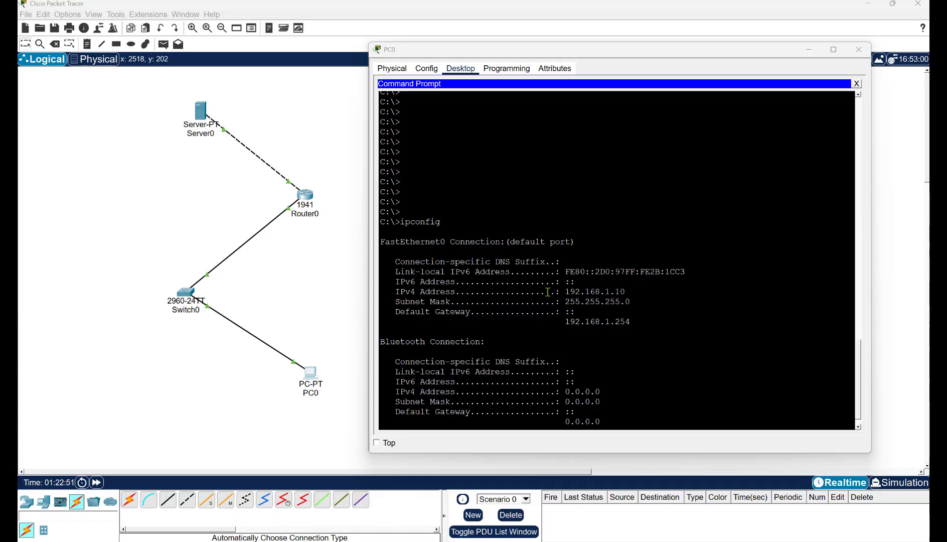
pyautogui.moveTo(565, 293); pyautogui.dragTo(645, 306)
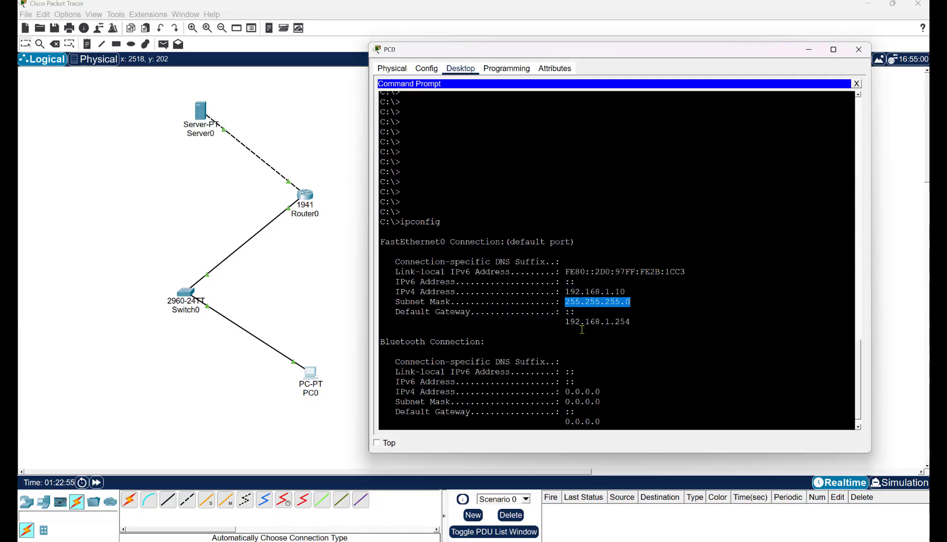
pyautogui.click(582, 329)
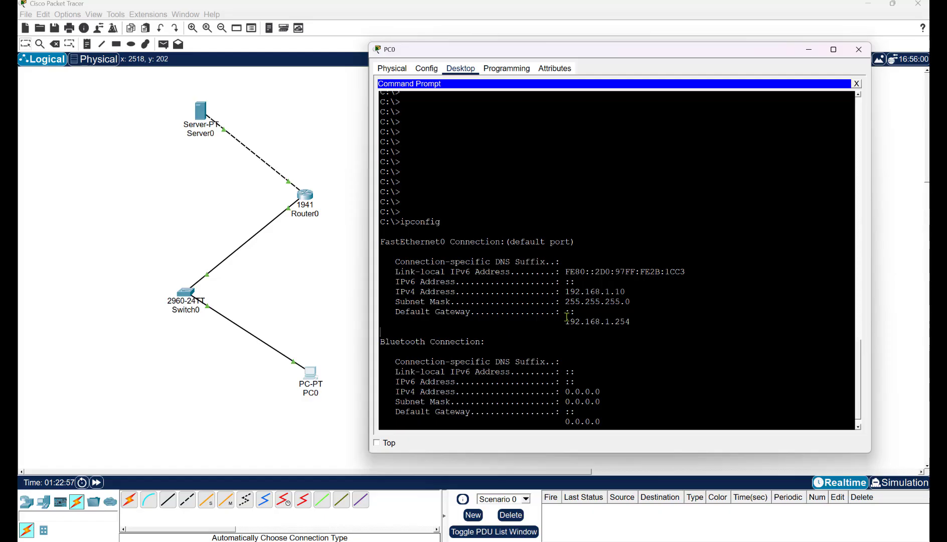
pyautogui.moveTo(565, 321); pyautogui.dragTo(631, 322)
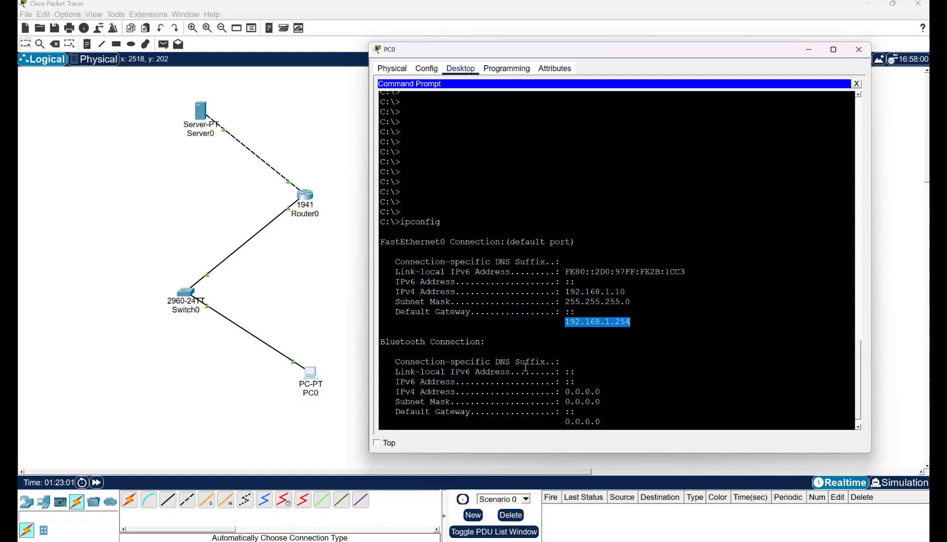
pyautogui.click(555, 385)
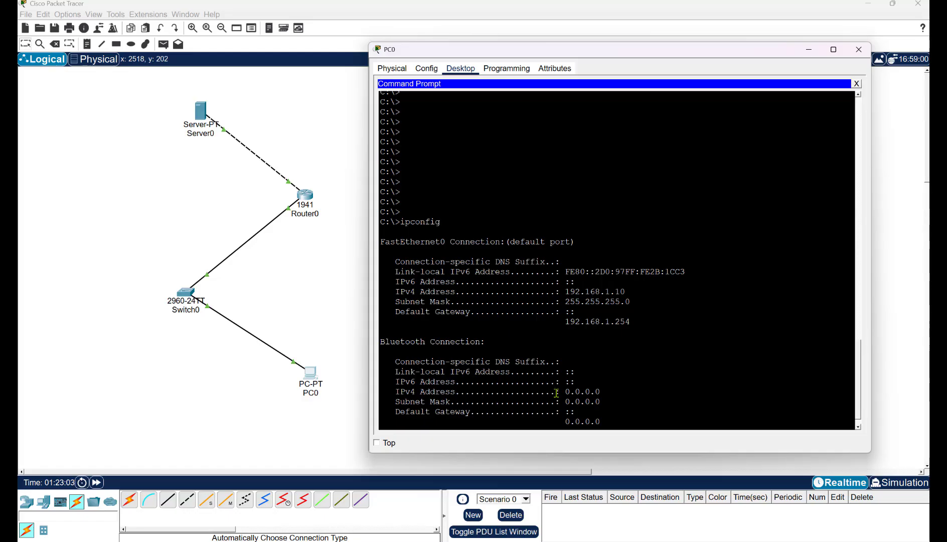
pyautogui.press('Return')
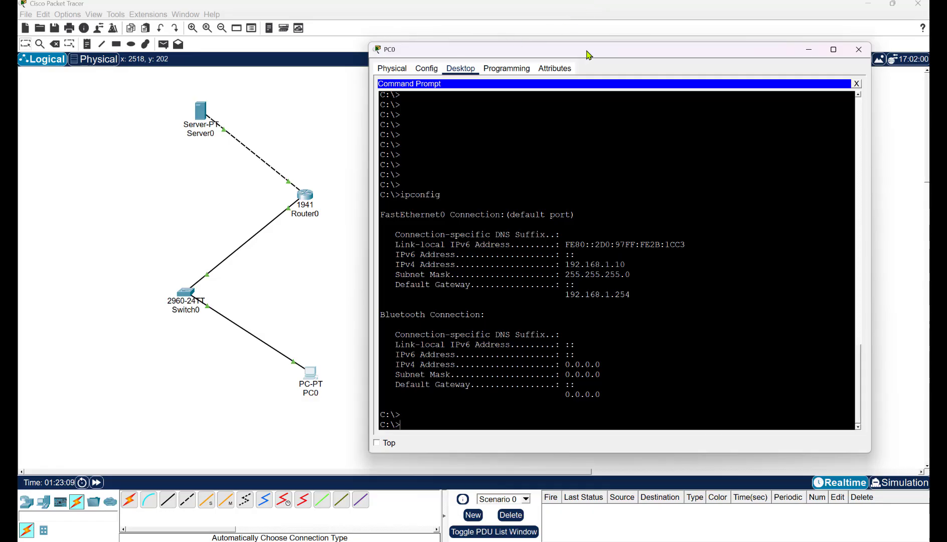
# Clear PC0's window out of the way and switch the workspace from Realtime to Simulation mode
pyautogui.moveTo(589, 55); pyautogui.dragTo(557, 28)
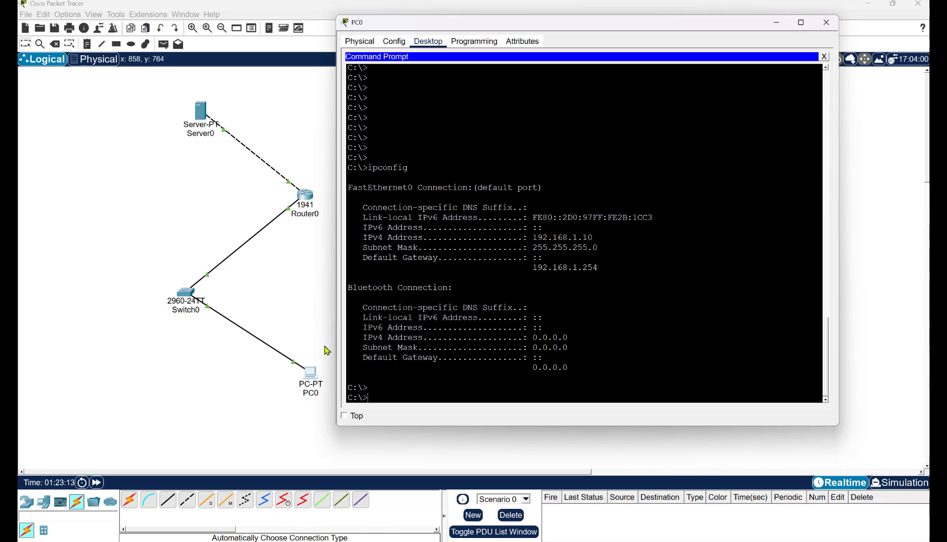
pyautogui.click(312, 380)
pyautogui.click(904, 487)
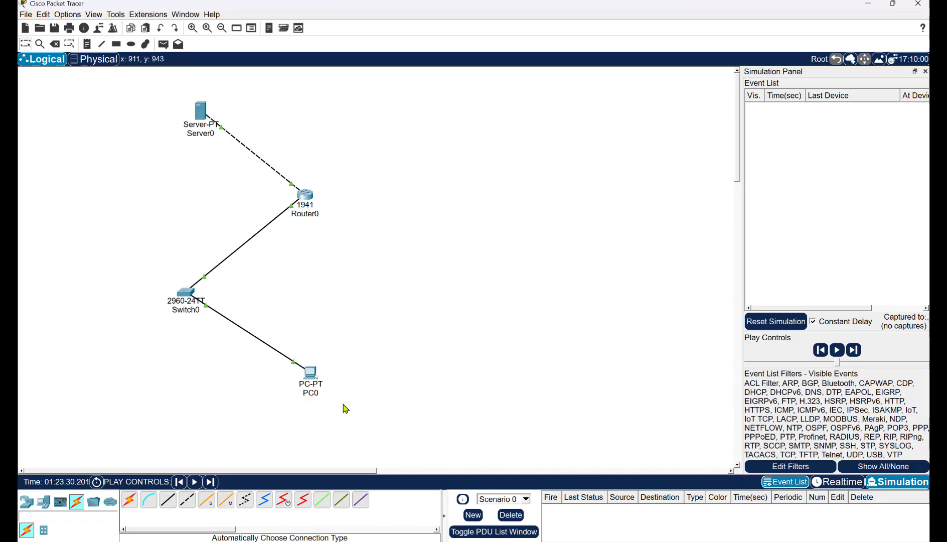
# Ping PC0's own address 192.168.1.10 from its Command Prompt in Simulation mode, and minimize PC0's window
pyautogui.click(311, 374)
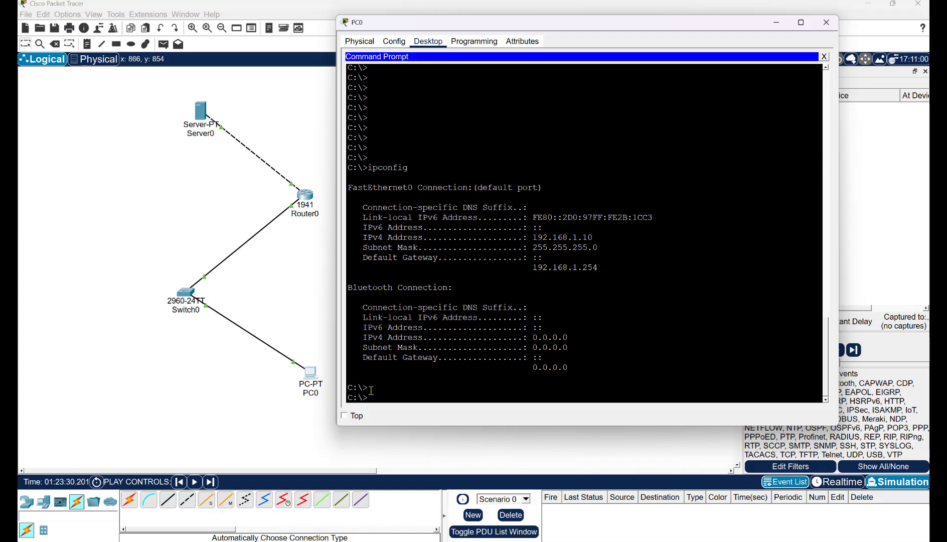
pyautogui.press('Up')
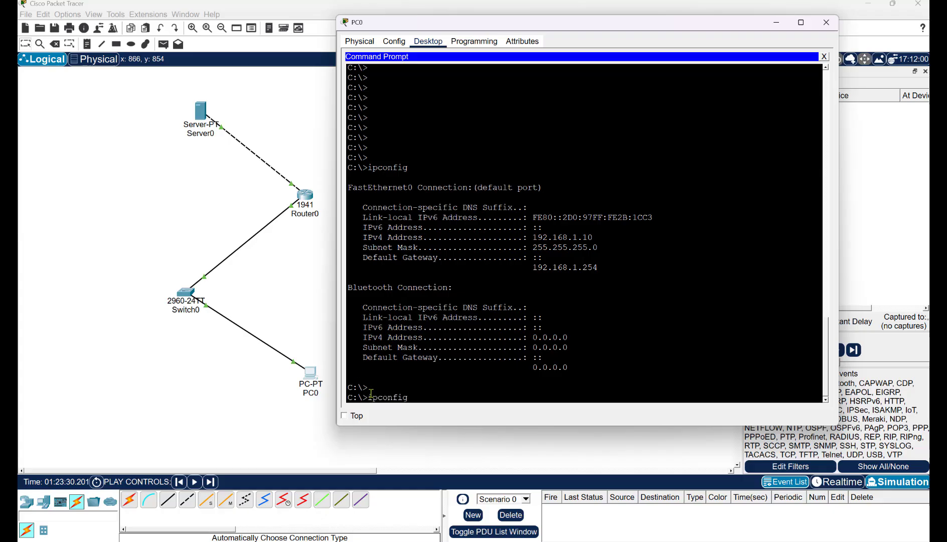
pyautogui.press('Up')
pyautogui.press('Up')
pyautogui.press('Up')
pyautogui.press('Up')
pyautogui.press('Up')
pyautogui.click(900, 486)
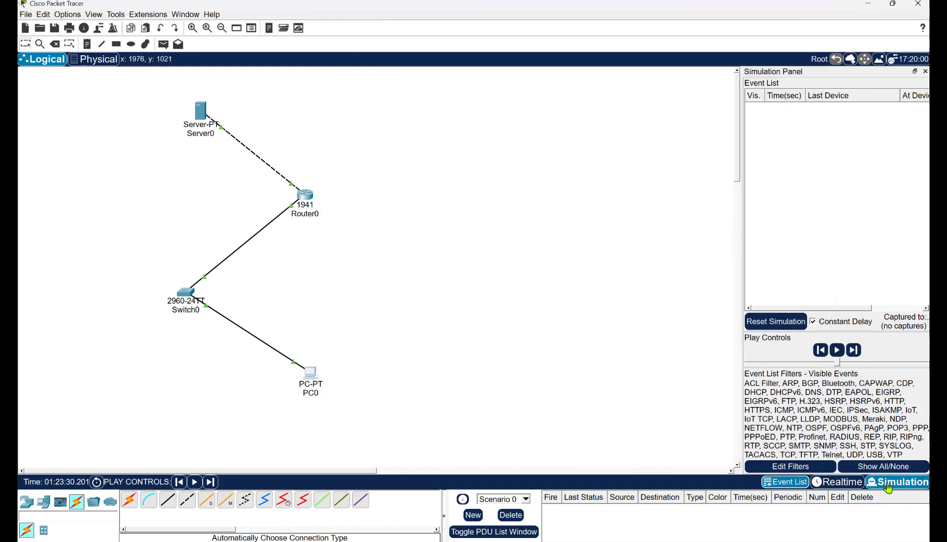
pyautogui.click(322, 378)
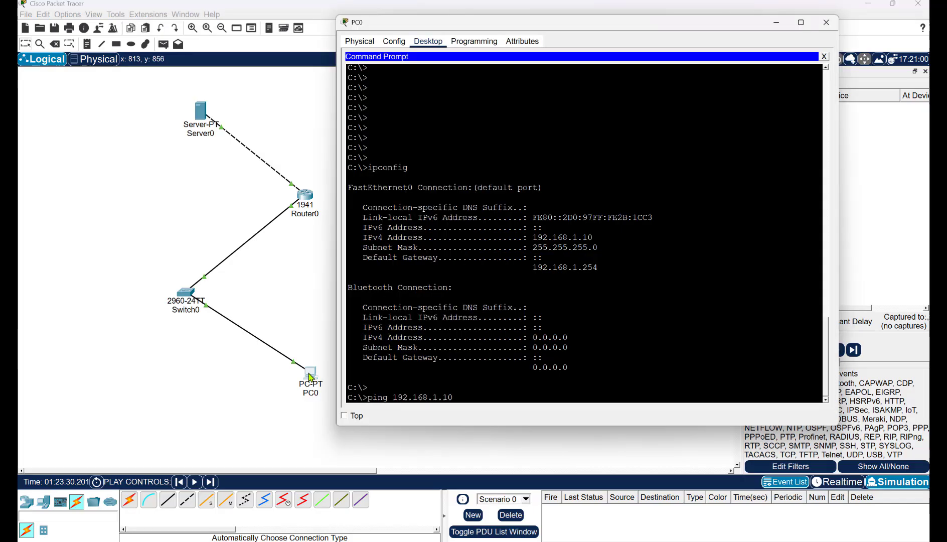
pyautogui.press('Return')
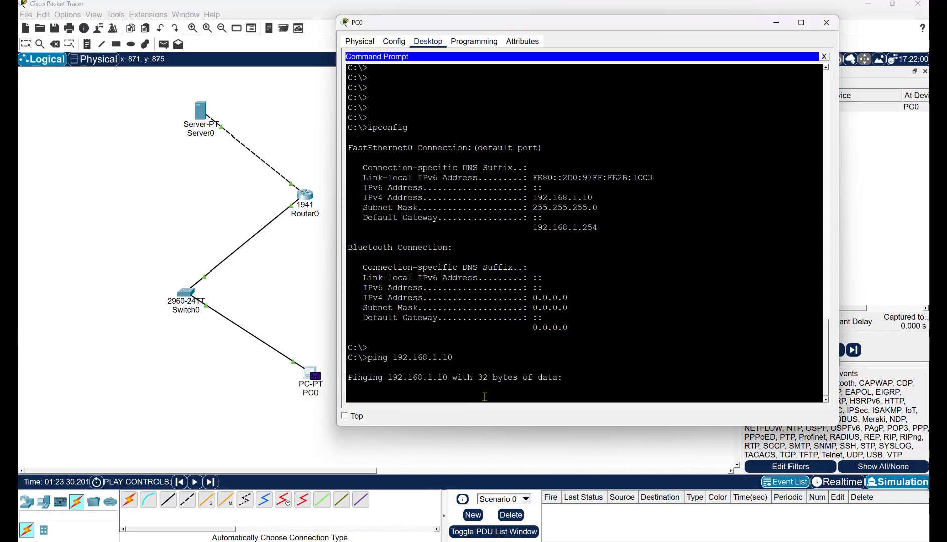
pyautogui.click(776, 22)
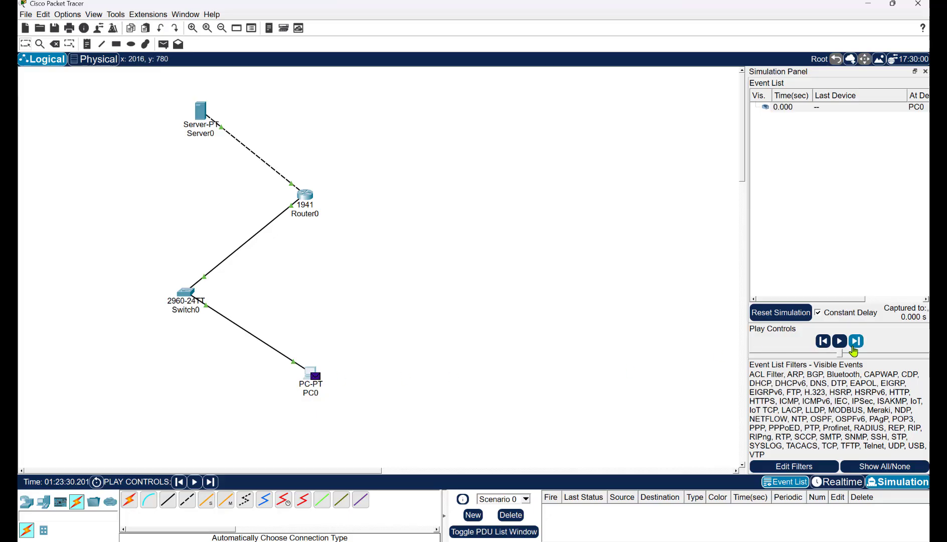
# Advance the simulation one event at a time to follow the ping's packets at PC0
pyautogui.click(855, 344)
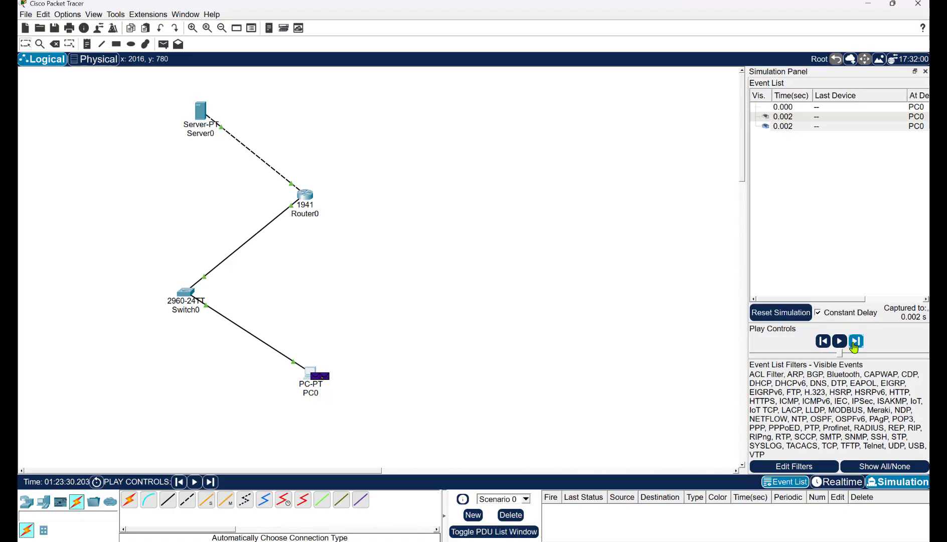
pyautogui.click(857, 342)
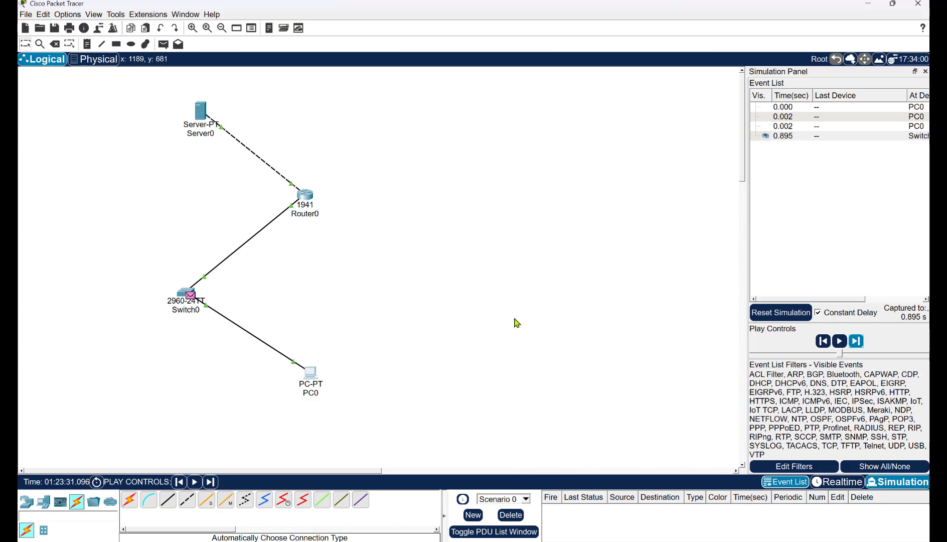
pyautogui.click(857, 343)
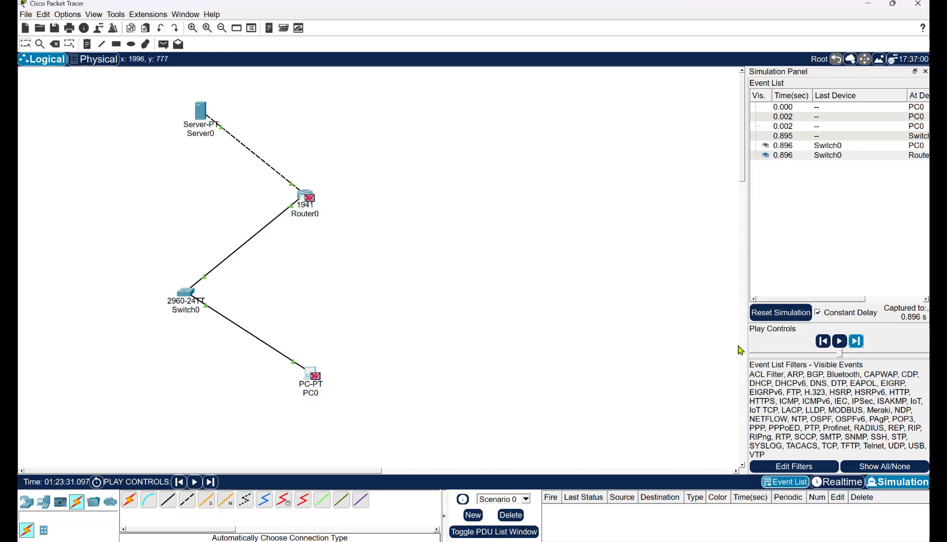
pyautogui.click(856, 342)
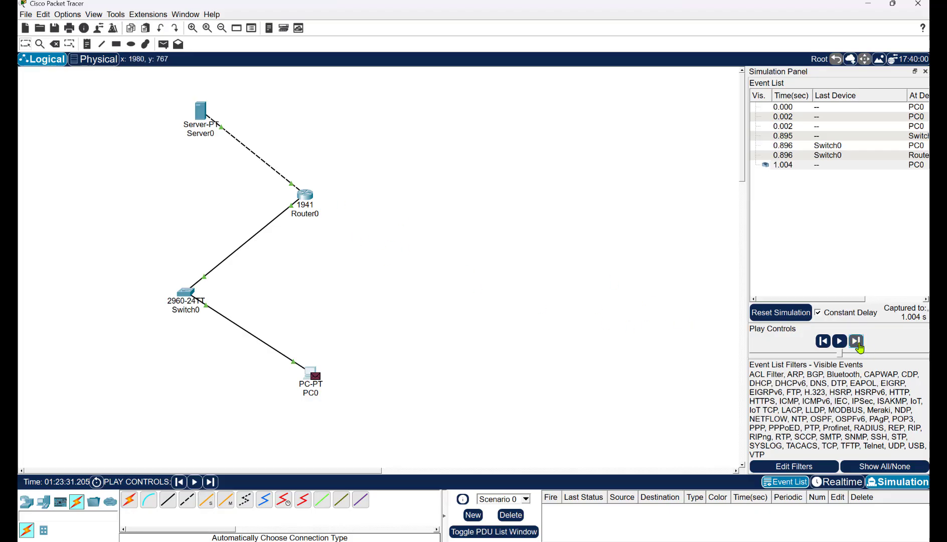
pyautogui.click(857, 341)
pyautogui.click(858, 343)
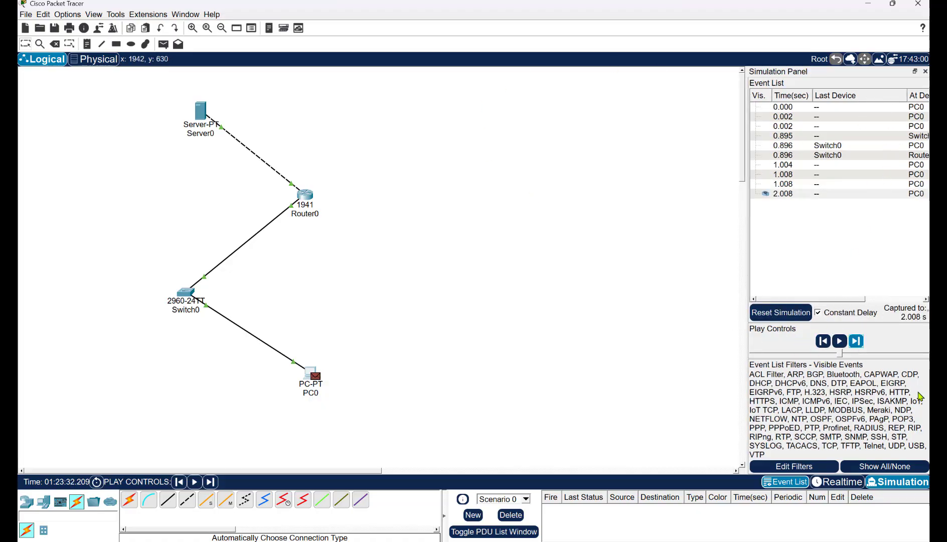
# Play the simulation and inspect the packets travelling between Switch0, Router0 and PC0
pyautogui.click(840, 341)
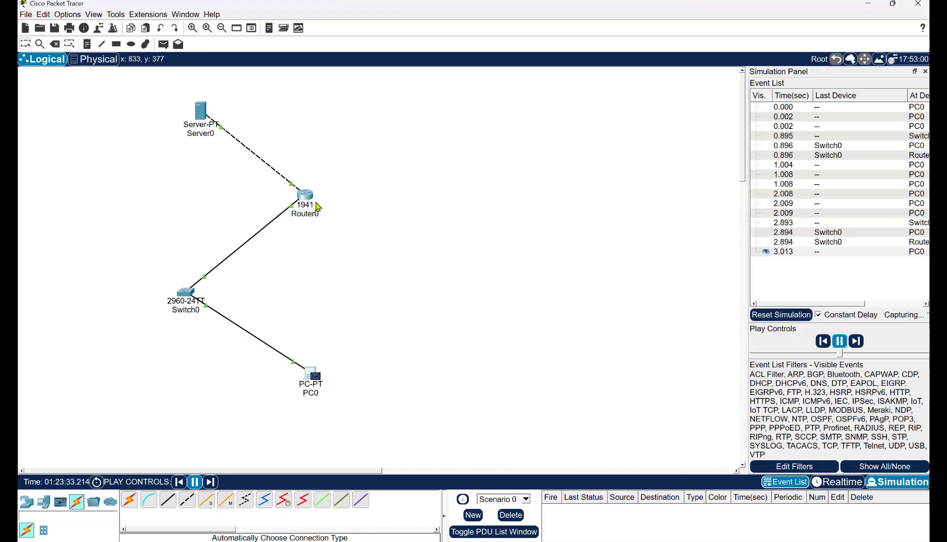
pyautogui.scroll(4, 318, 206)
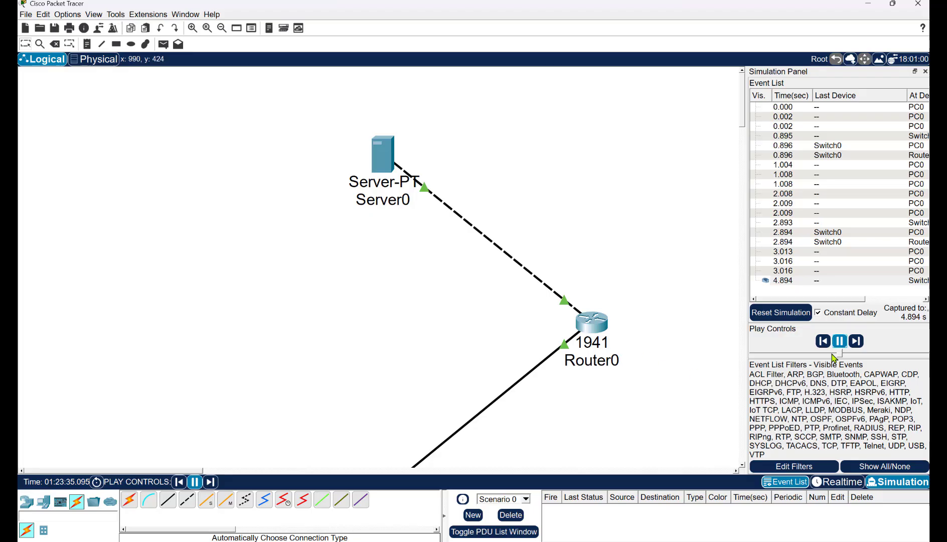
pyautogui.click(857, 342)
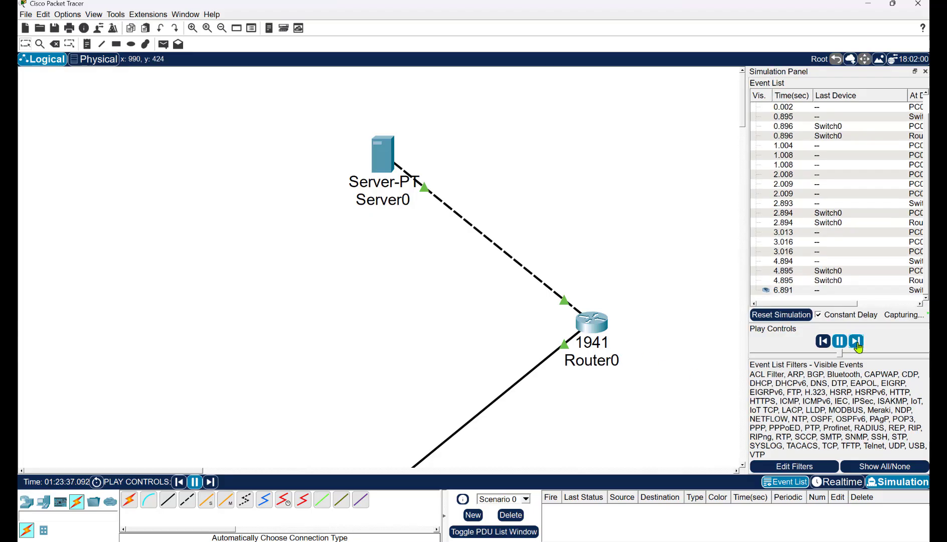
pyautogui.click(857, 343)
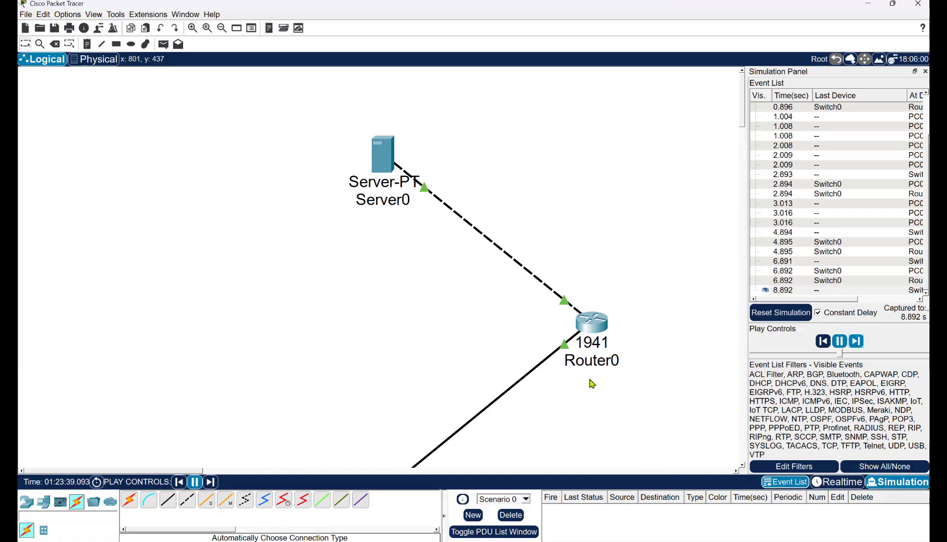
pyautogui.scroll(-3, 474, 320)
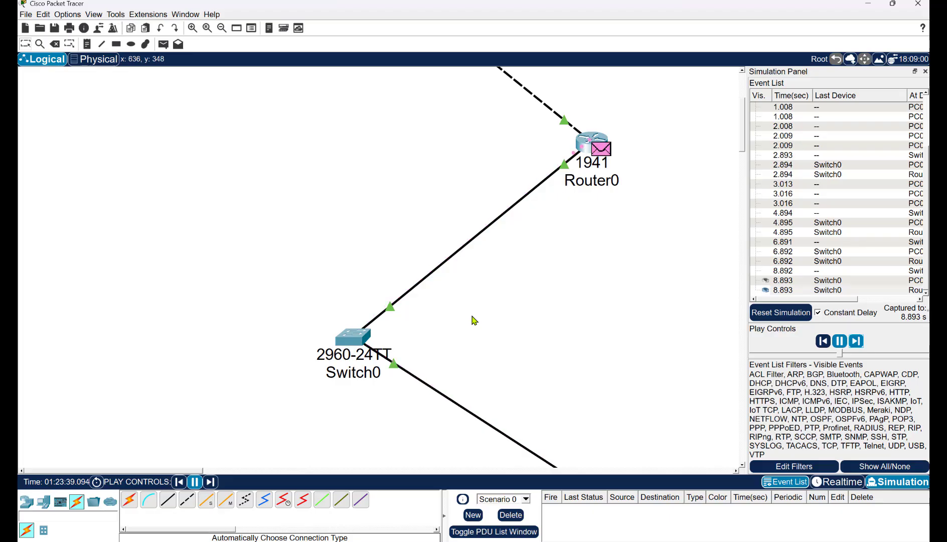
pyautogui.scroll(-2, 474, 320)
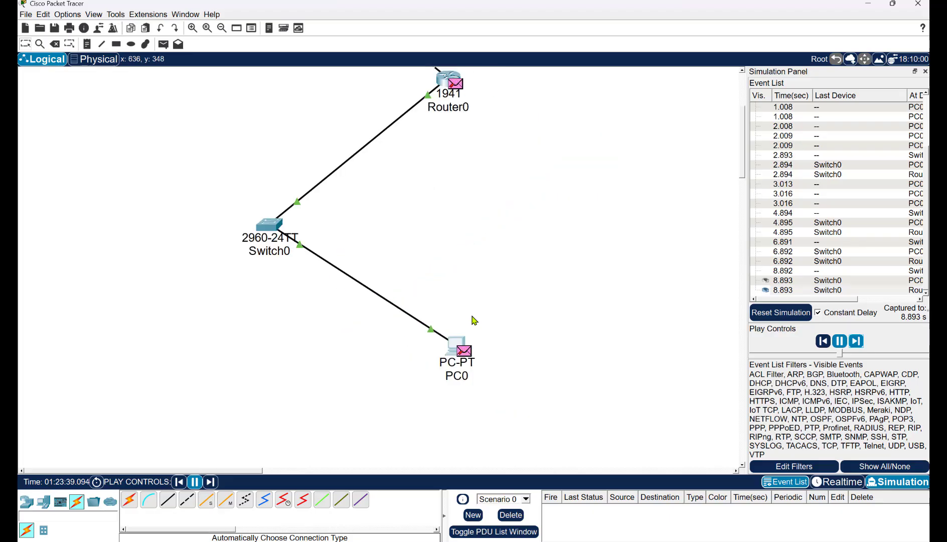
# Return to Realtime mode and set PC0's default gateway to 192.168.1.1 in its IP configuration
pyautogui.click(837, 482)
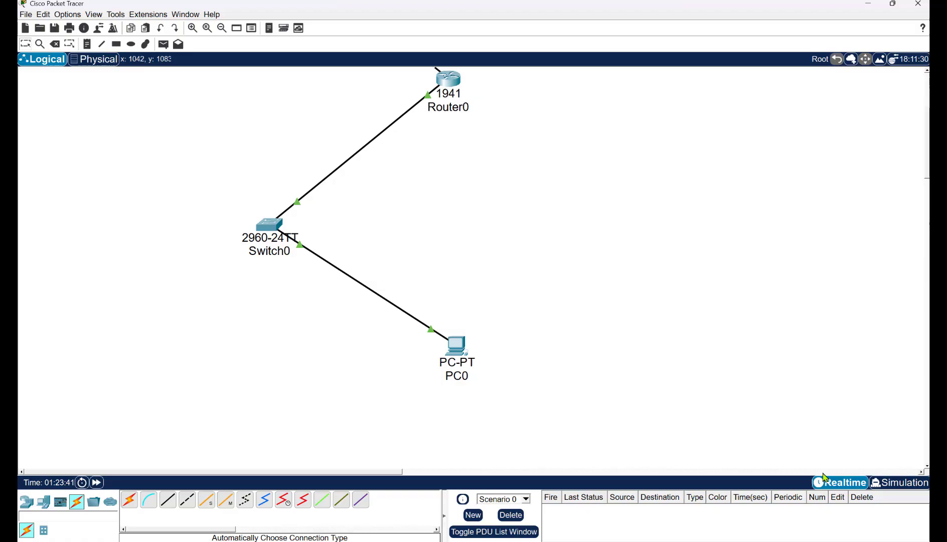
pyautogui.click(455, 352)
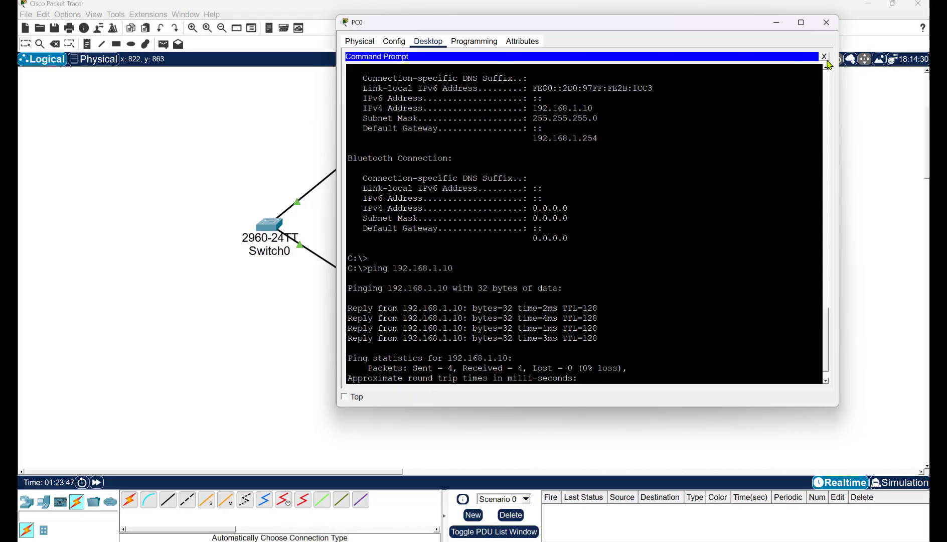
pyautogui.click(824, 56)
pyautogui.click(406, 84)
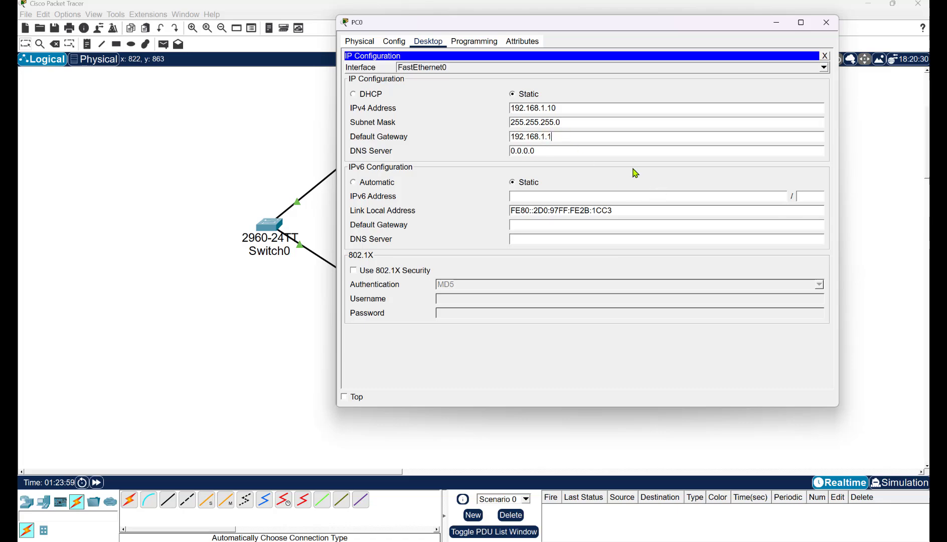
pyautogui.press('Tab')
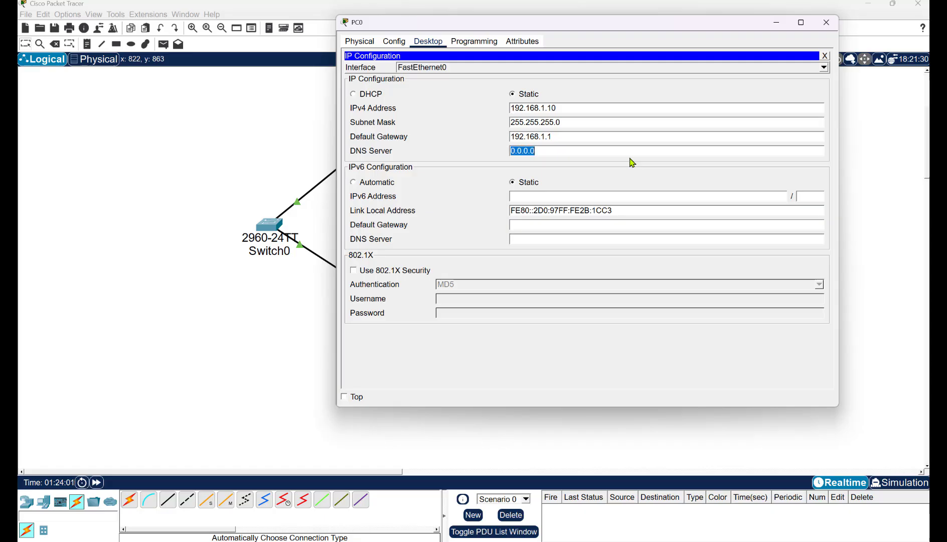
pyautogui.click(826, 55)
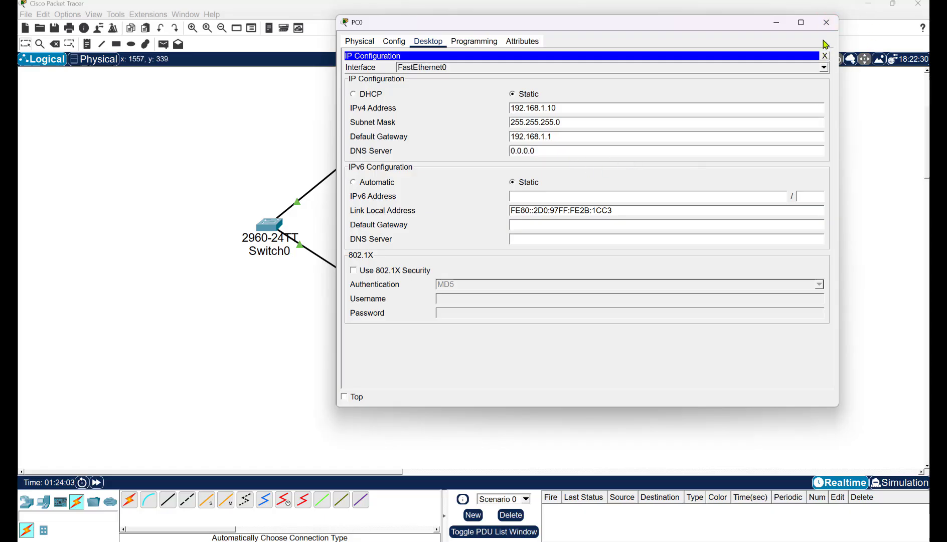
pyautogui.click(825, 56)
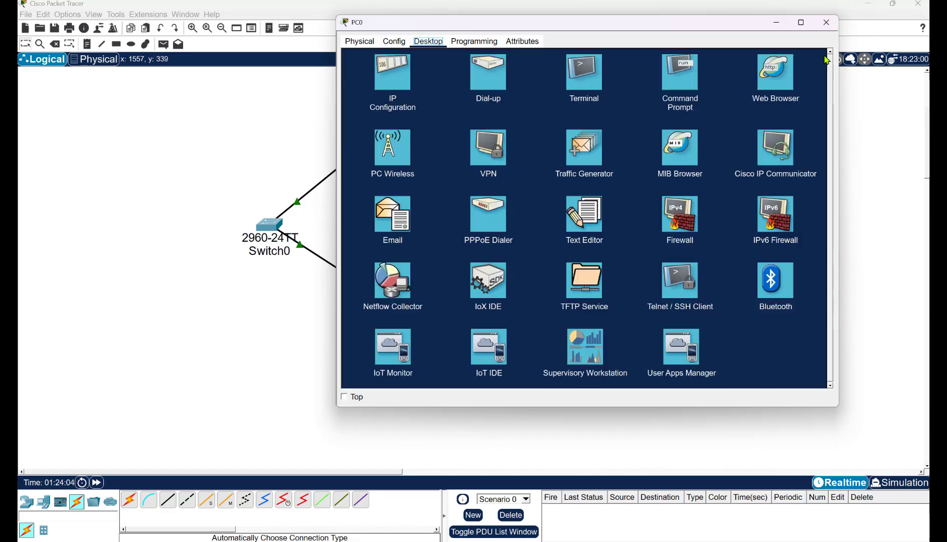
# Ping the gateway 192.168.1.1 from PC0's Command Prompt, and minimize PC0's window
pyautogui.click(681, 81)
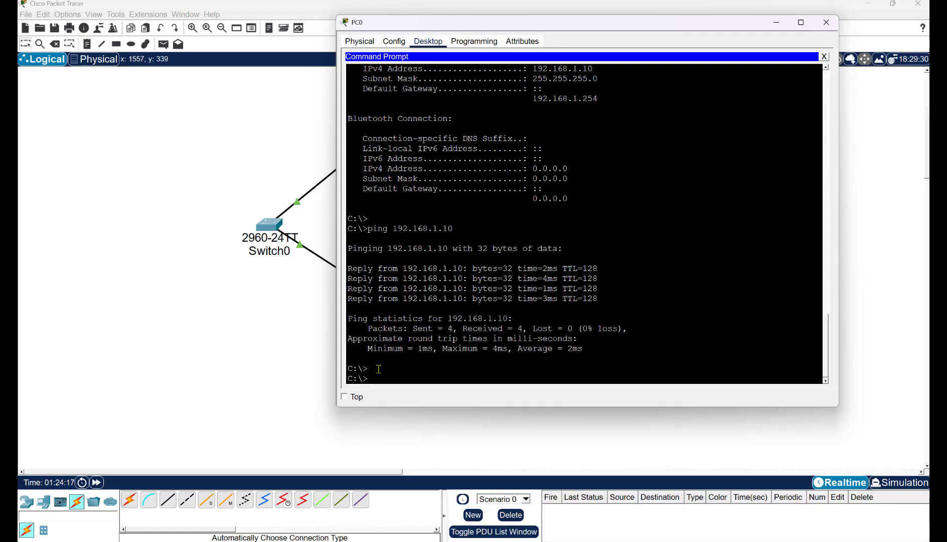
pyautogui.write('ping 192.168.1.1')
pyautogui.press('Return')
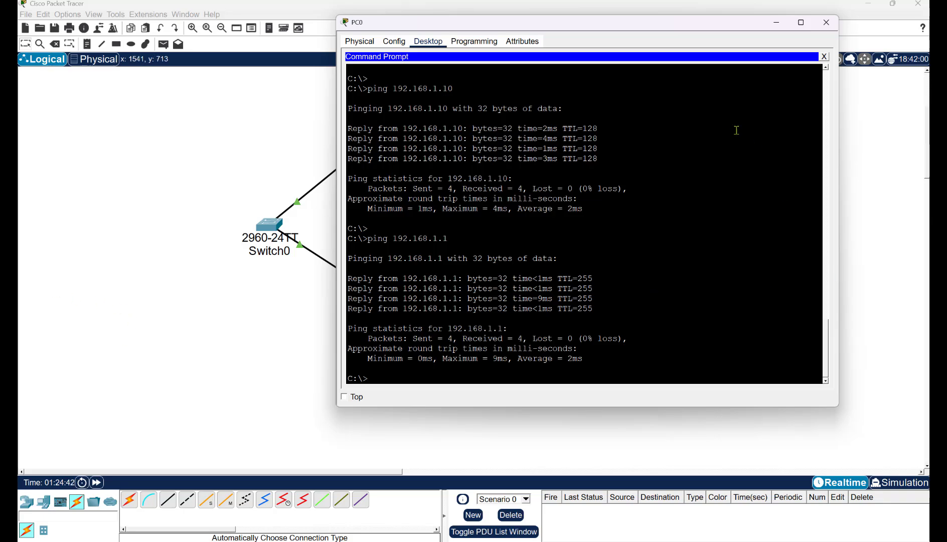
pyautogui.moveTo(680, 29); pyautogui.dragTo(504, 178)
pyautogui.click(651, 175)
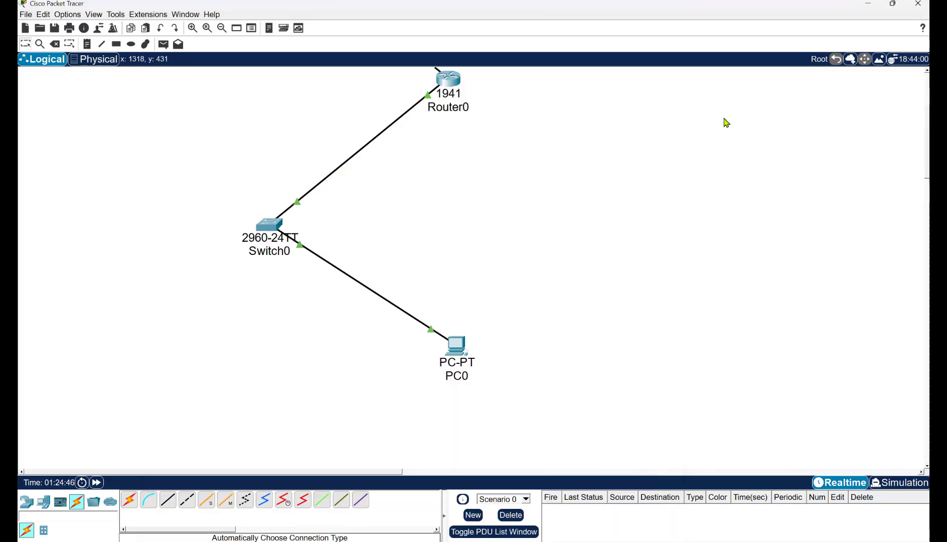
# Switch to Simulation mode and ping the server address 209.165.200.226 from PC0's Command Prompt
pyautogui.scroll(-2, 727, 123)
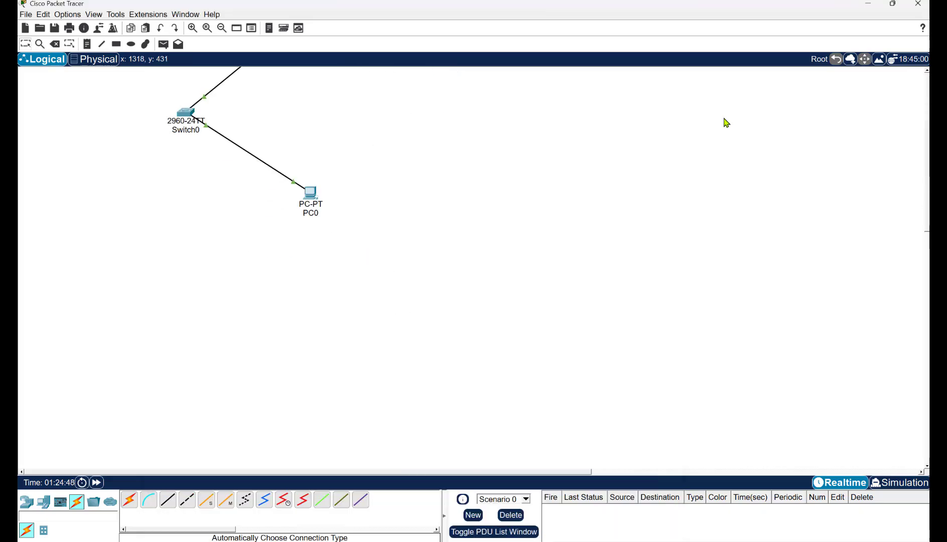
pyautogui.scroll(3, 359, 153)
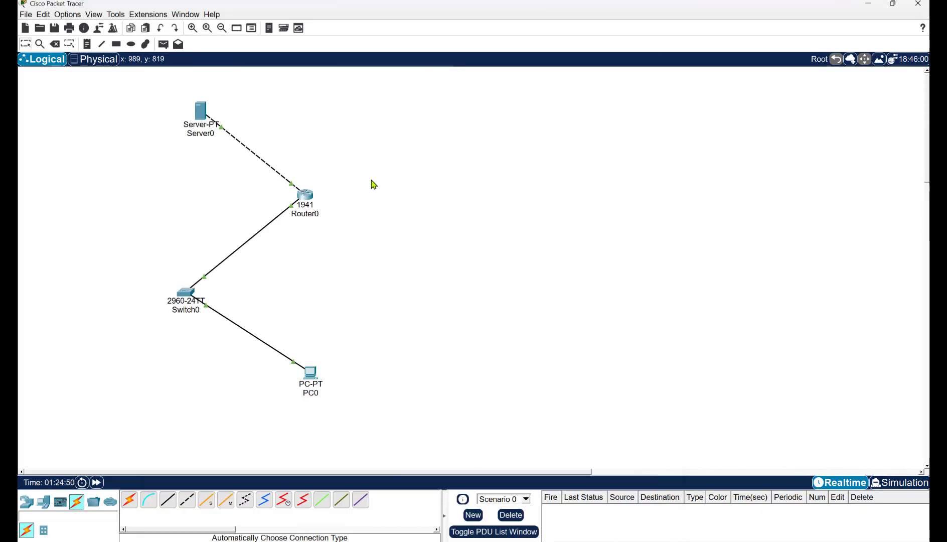
pyautogui.click(909, 483)
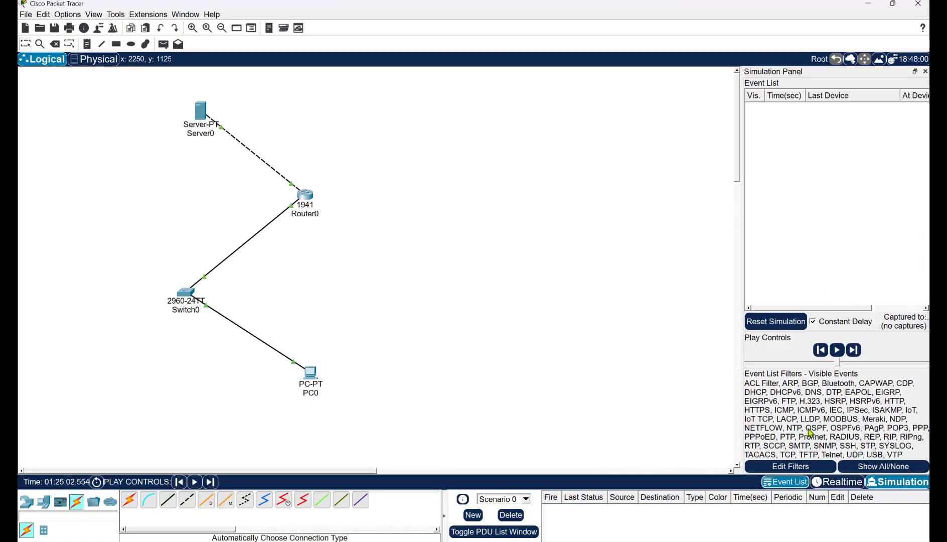
pyautogui.click(311, 375)
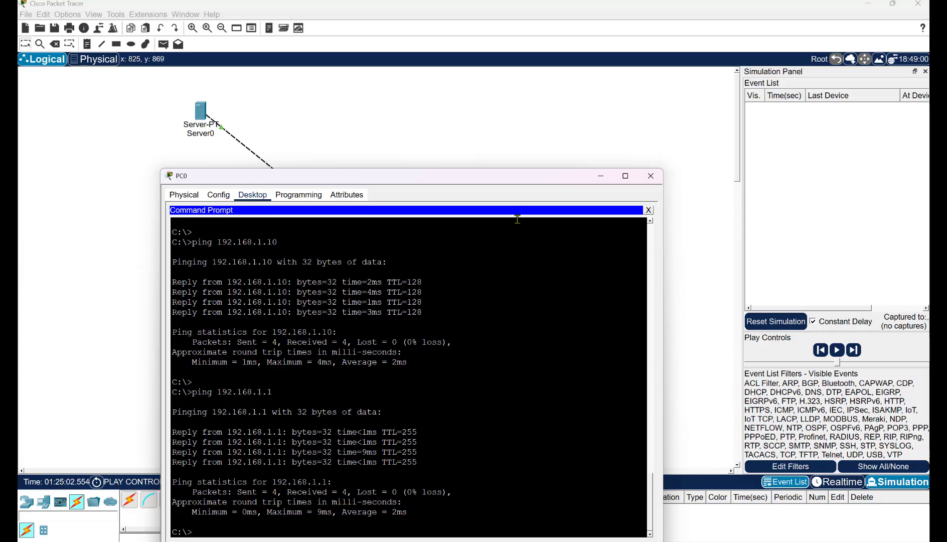
pyautogui.moveTo(511, 179); pyautogui.dragTo(565, 103)
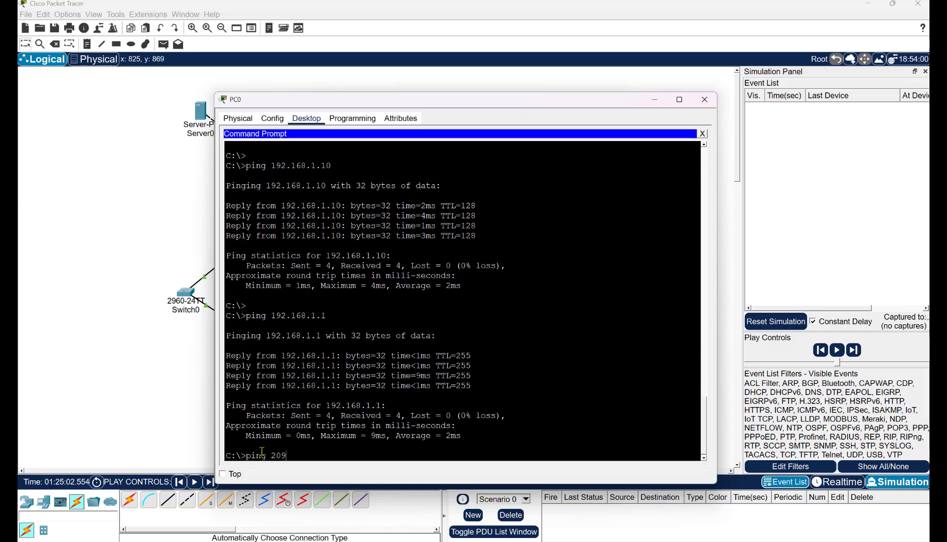
pyautogui.write('65.200.226')
pyautogui.press('Return')
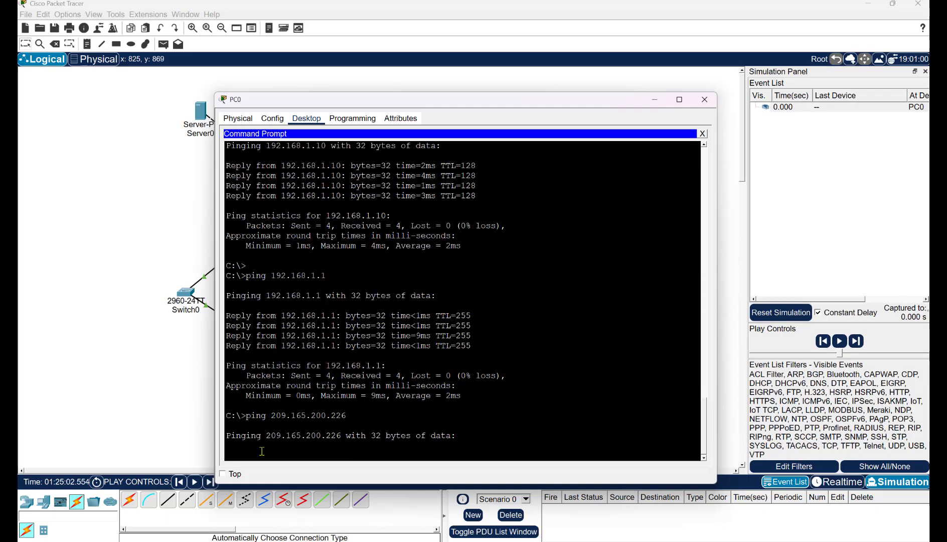
# Play the simulation and follow the server ping's packets across Switch0, Router0, Server0 and PC0
pyautogui.click(841, 343)
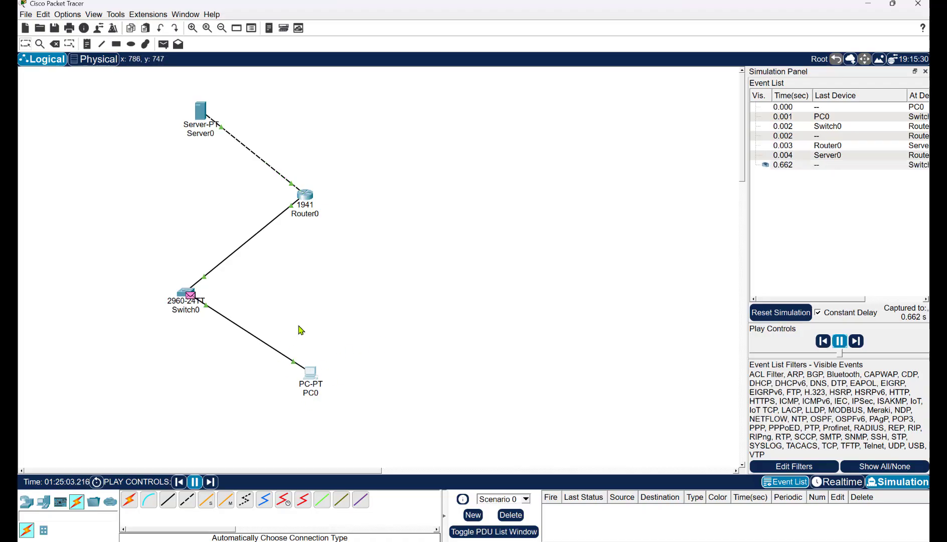
pyautogui.moveTo(309, 198)
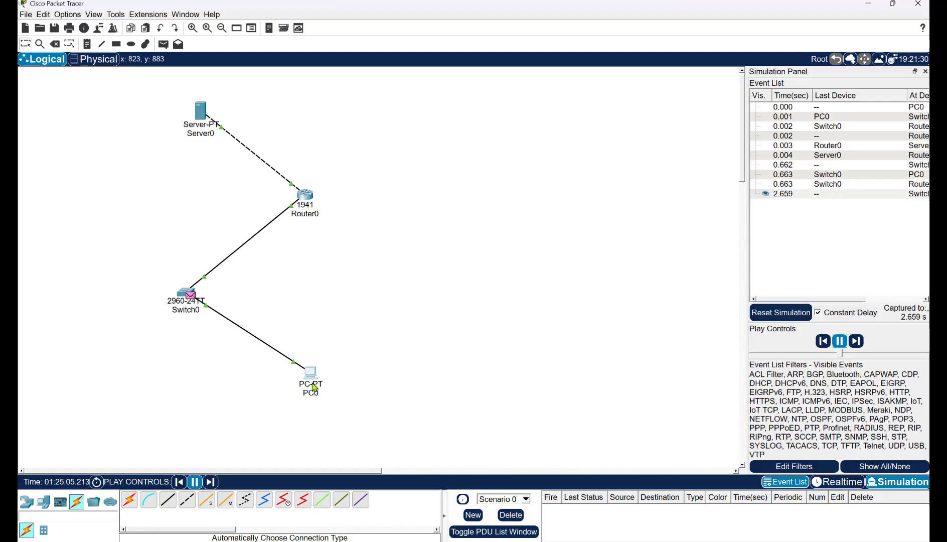
pyautogui.moveTo(315, 385)
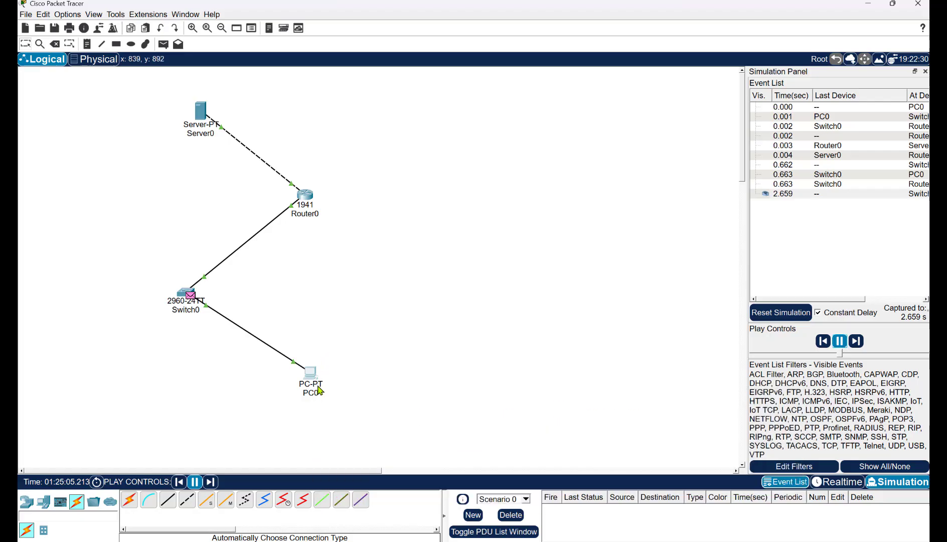